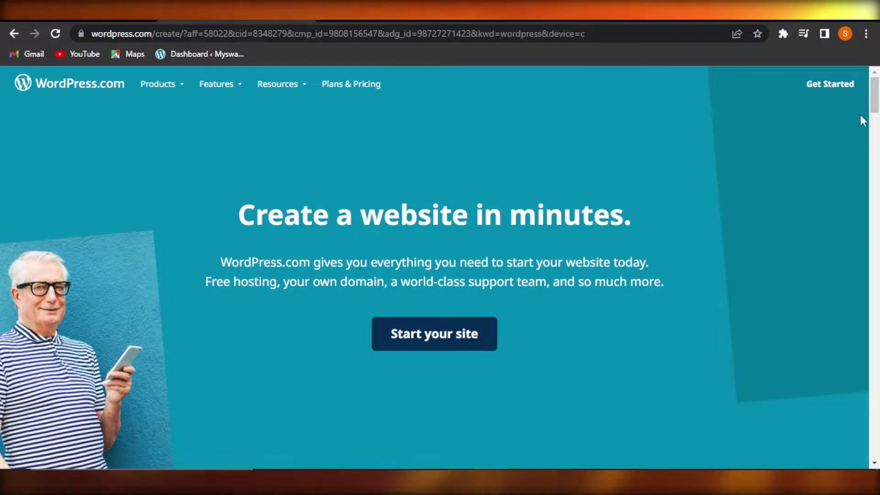
Step: Bring up the MyswayCloset admin dashboard and look over its 27 pending updates
left_click(878, 130)
left_click_drag(878, 130, 877, 76)
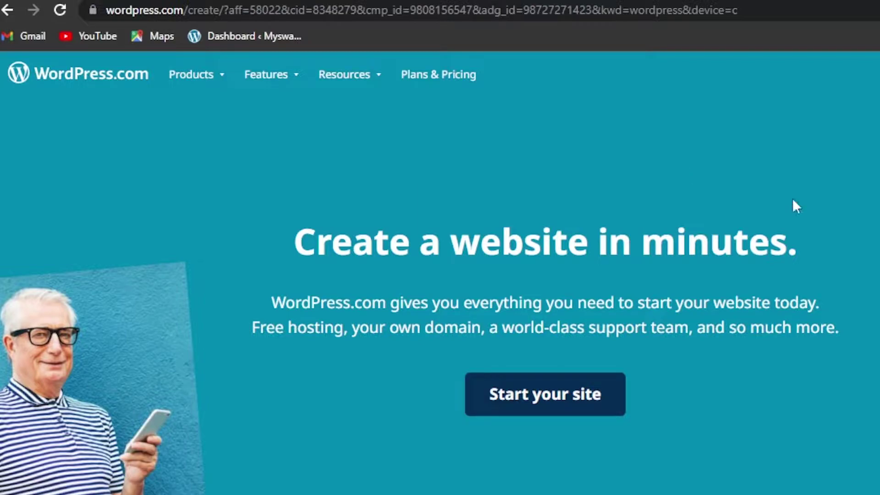
scroll(440, 275, "down", 15)
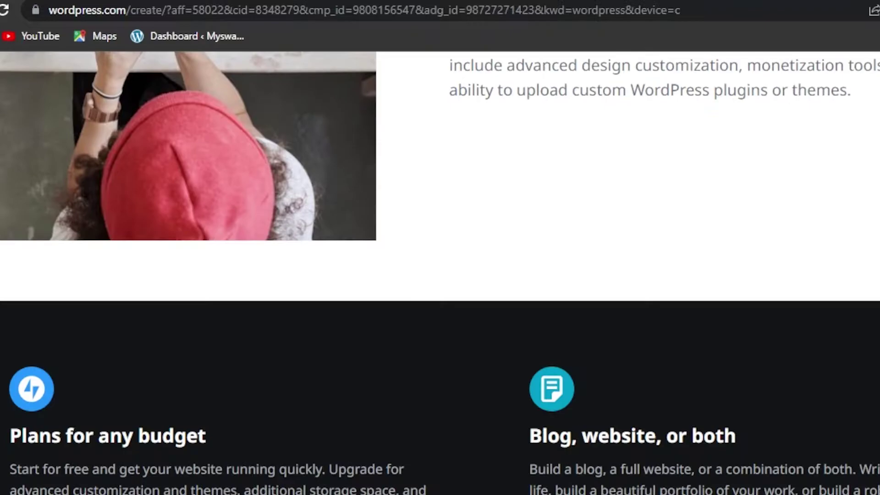
scroll(440, 275, "down", 15)
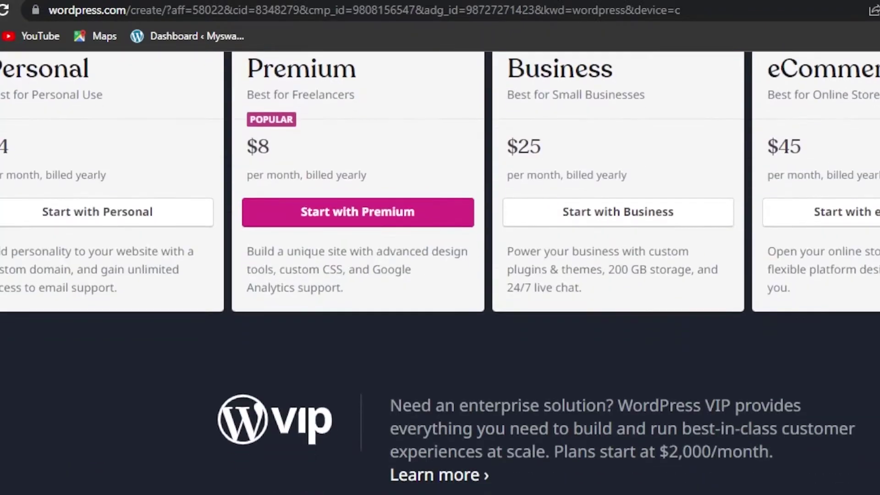
scroll(440, 274, "up", 15)
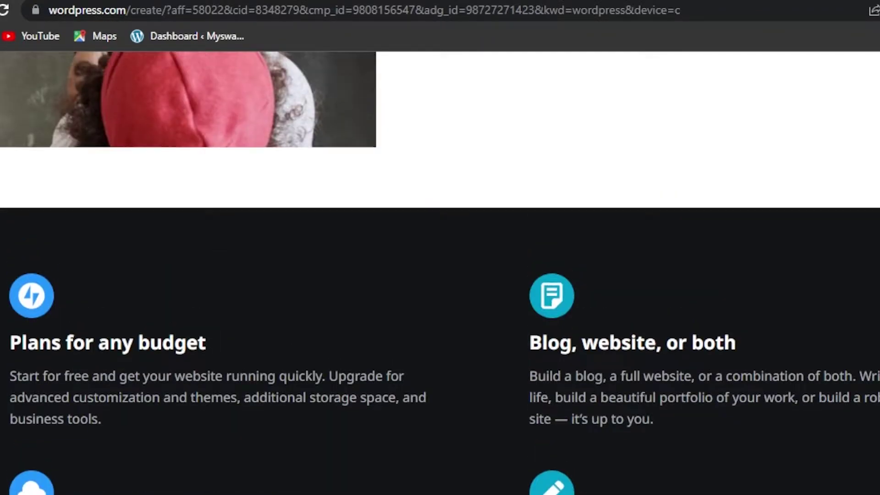
scroll(440, 275, "up", 10)
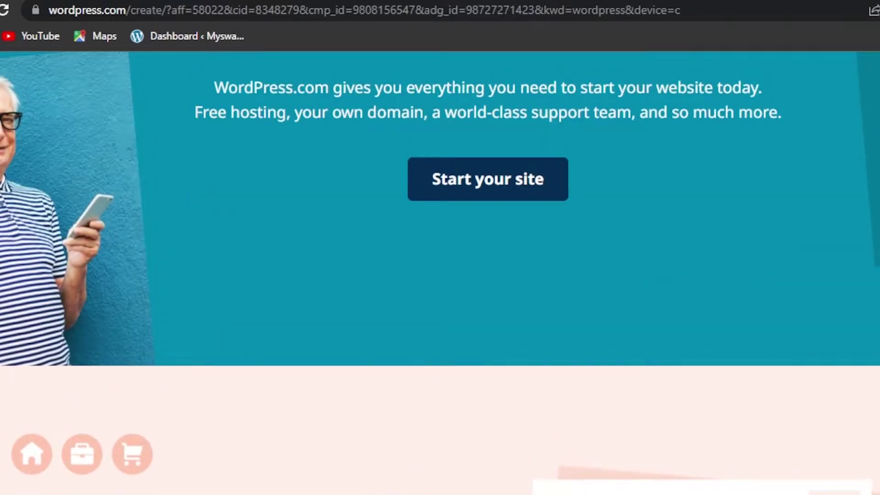
scroll(440, 275, "up", 5)
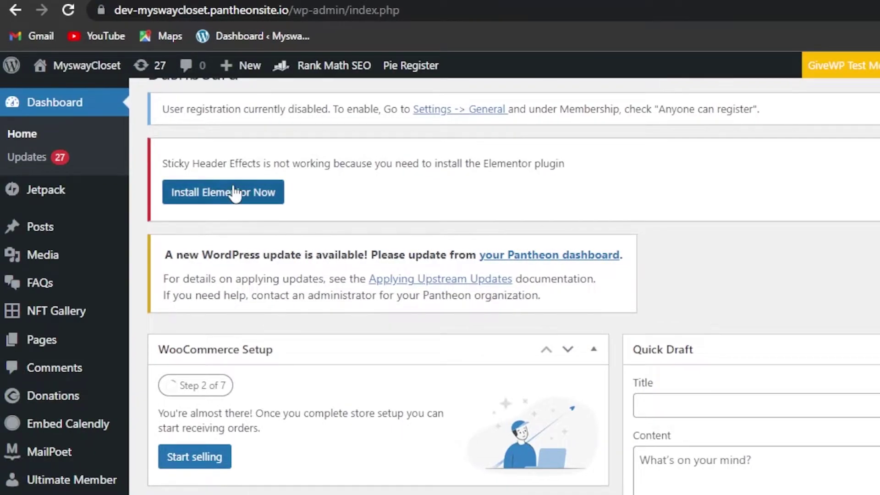
scroll(60, 73, "up", 1)
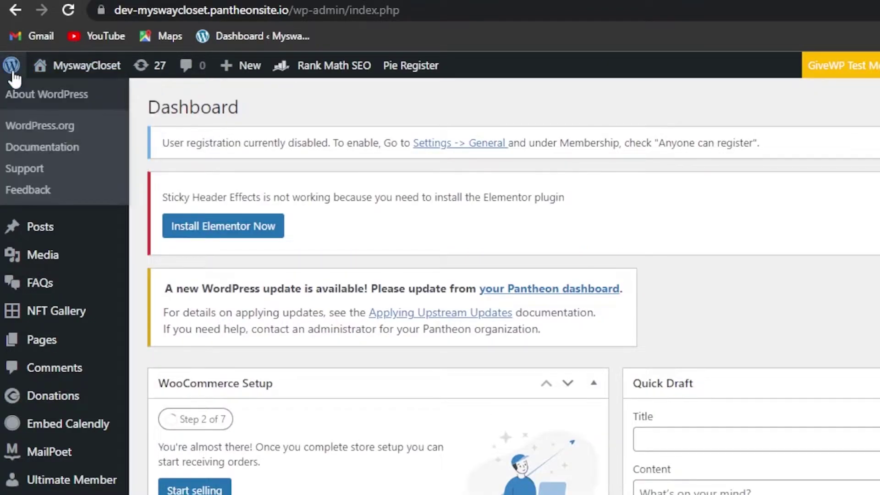
Step: Open About WordPress and read through the version 6.0 What's New page
left_click(13, 69)
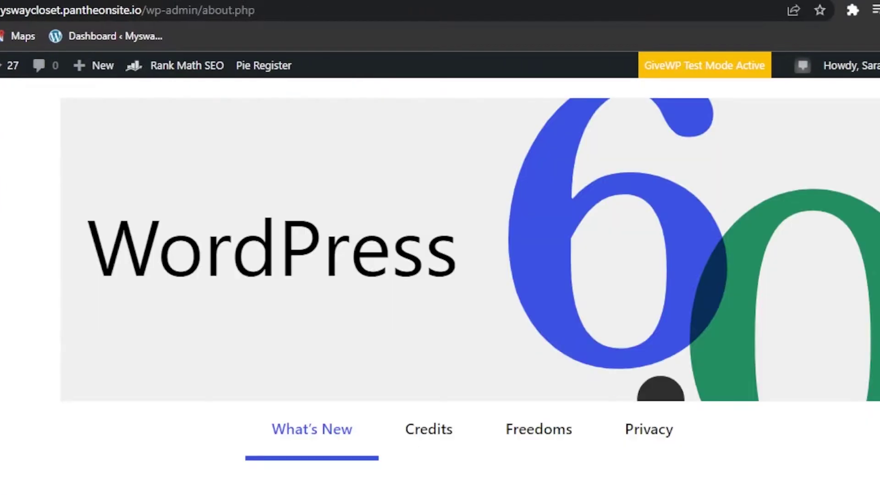
scroll(440, 274, "down", 15)
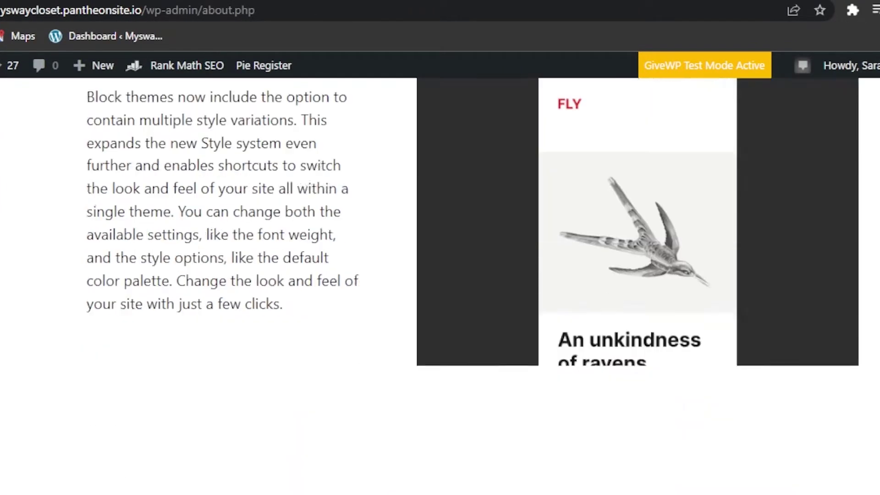
scroll(440, 275, "down", 12)
scroll(440, 275, "up", 16)
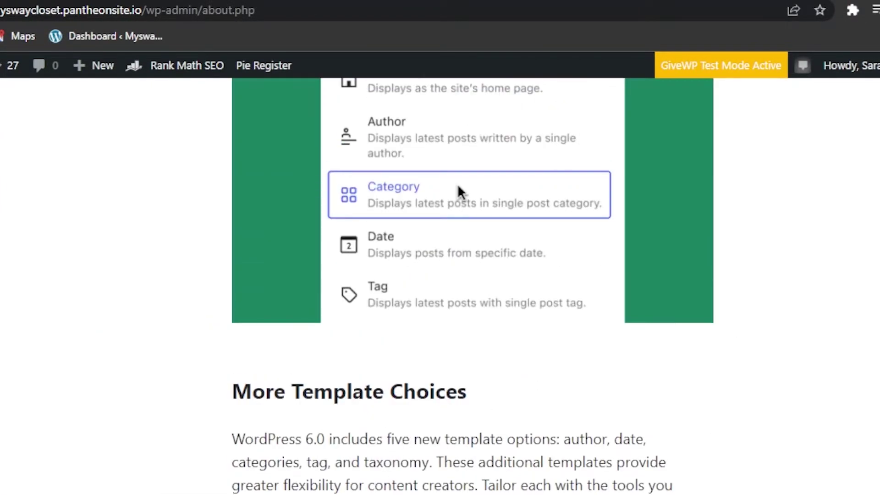
scroll(440, 275, "up", 12)
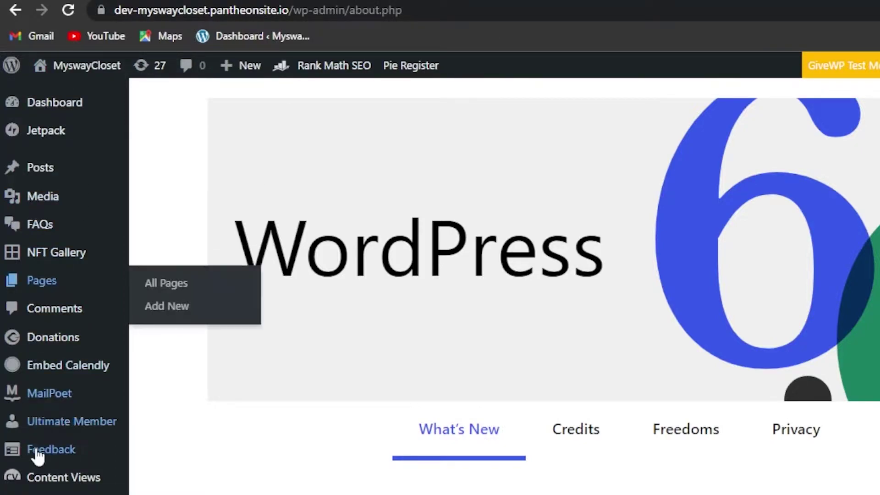
Step: Go to Appearance > Themes to list the 14 installed themes
scroll(504, 284, "down", 10)
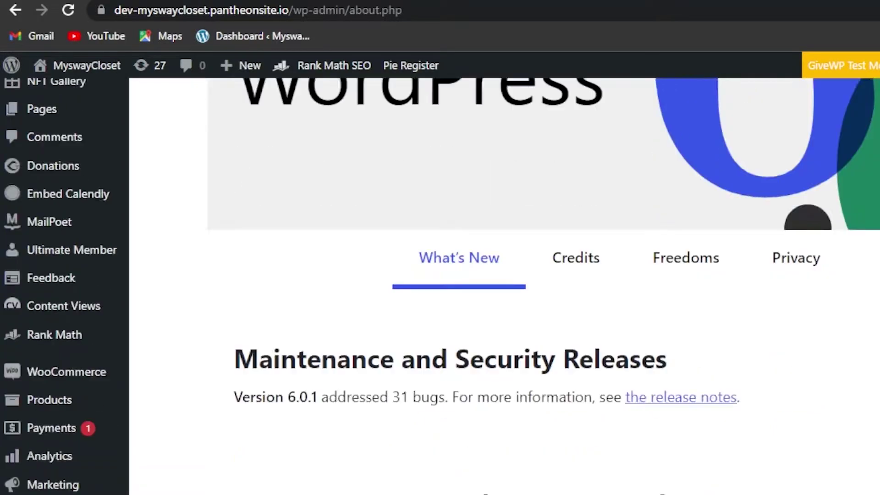
mouse_move(64, 261)
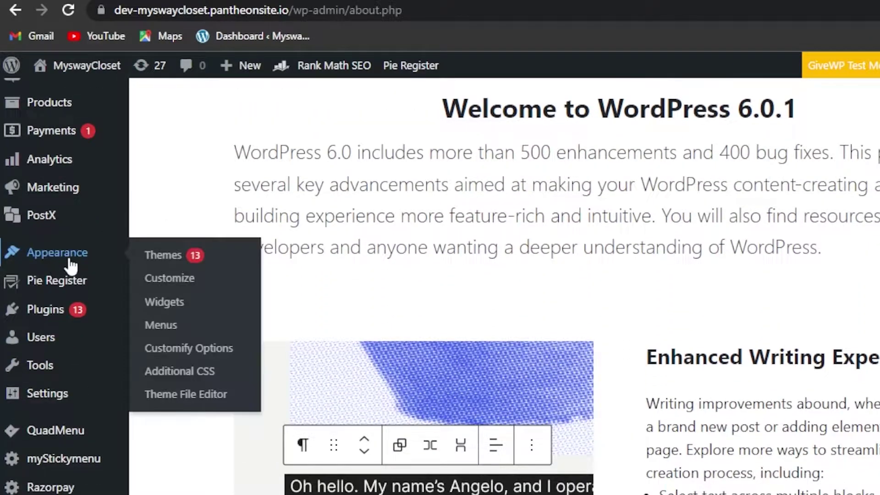
left_click(171, 260)
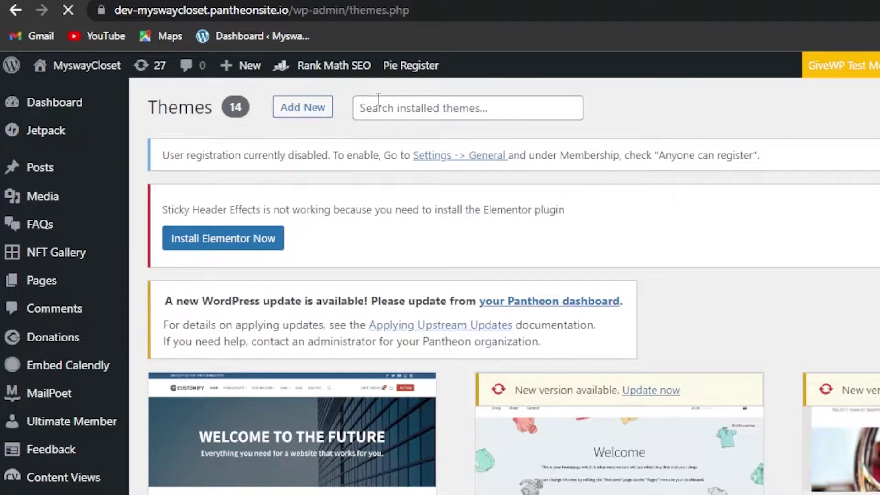
Step: Browse the Popular themes to install, down to the Flavita theme's preview
left_click(303, 110)
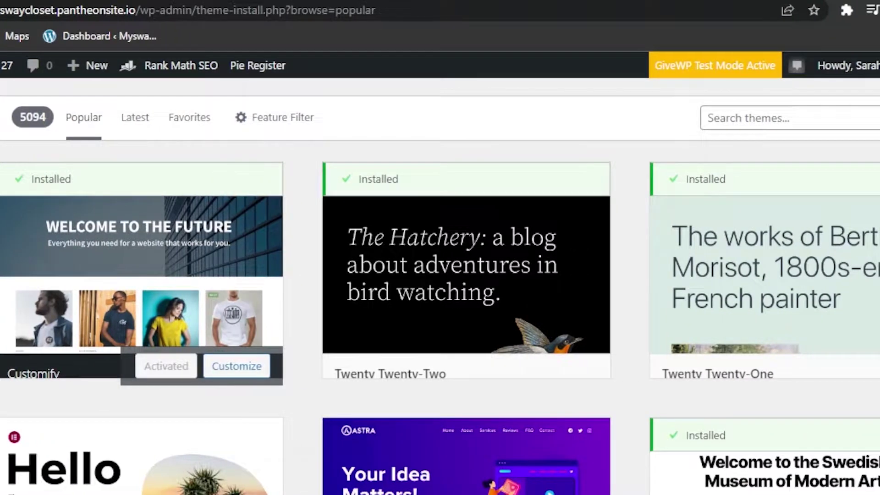
scroll(440, 284, "down", 10)
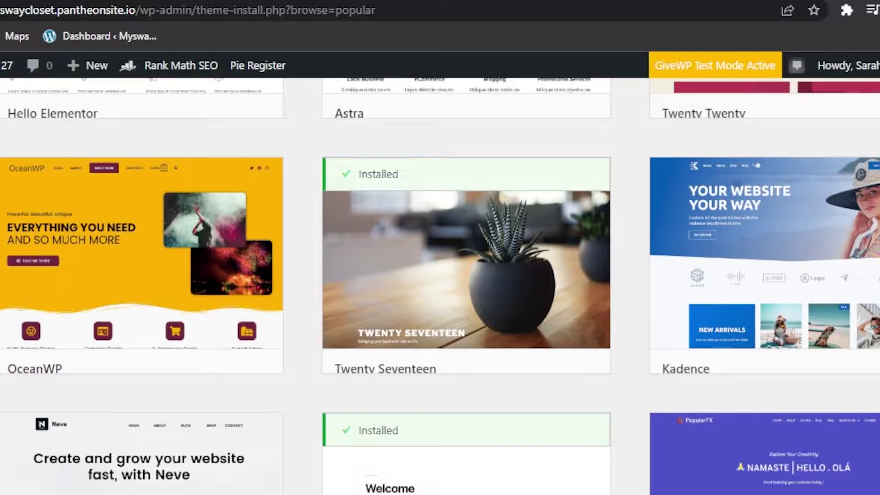
scroll(440, 284, "down", 20)
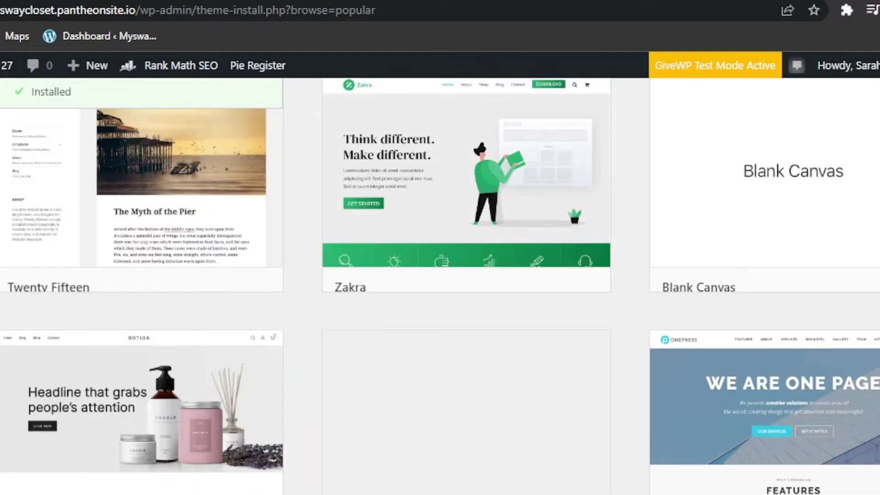
scroll(440, 284, "down", 20)
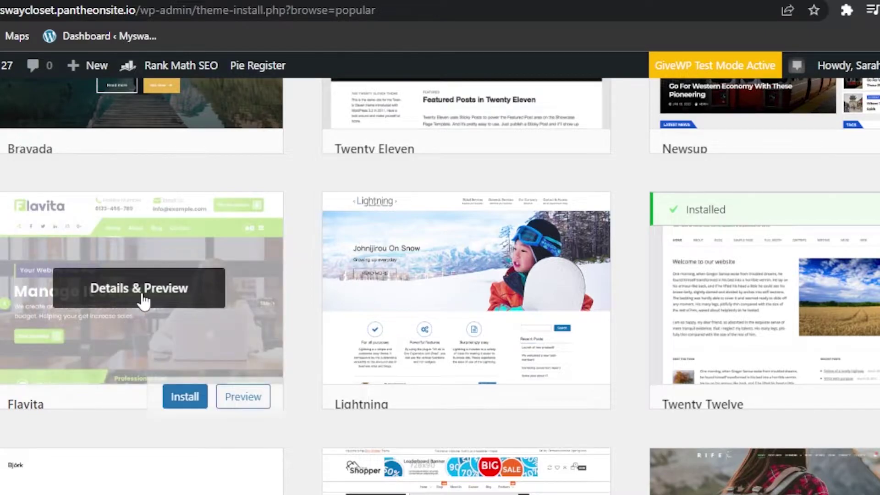
mouse_move(249, 378)
left_click(257, 408)
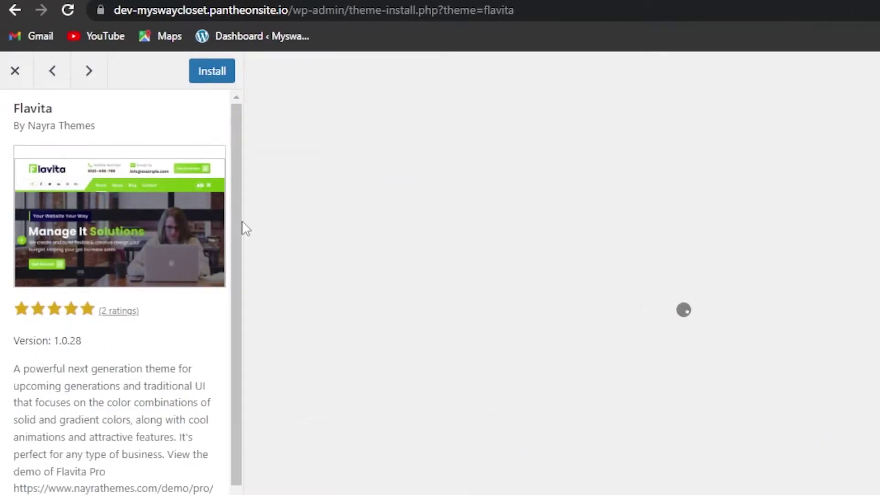
scroll(236, 210, "down", 1)
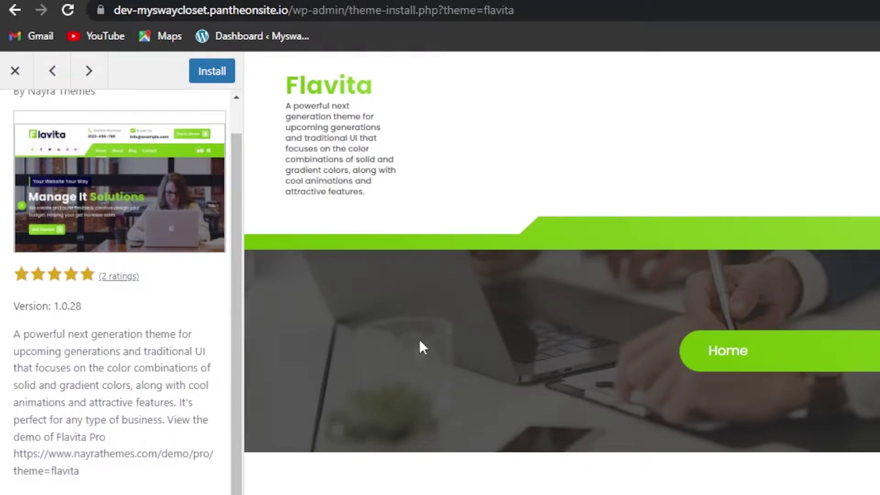
scroll(561, 275, "down", 20)
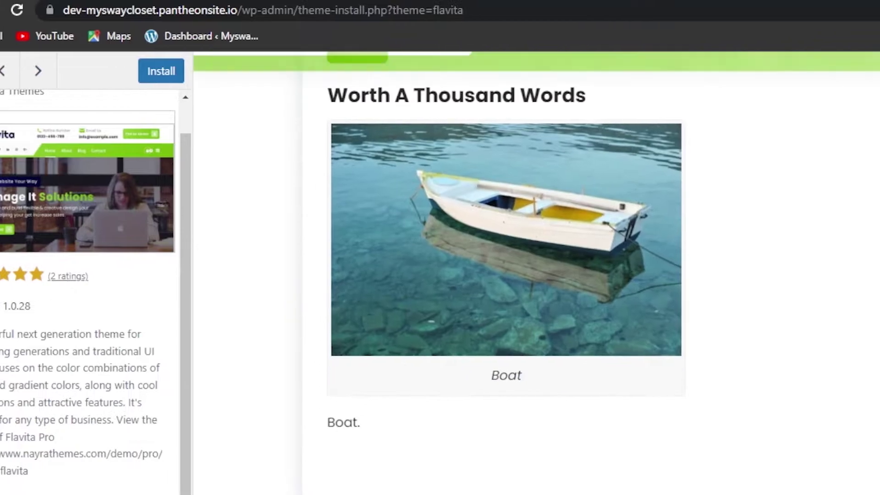
scroll(543, 288, "down", 20)
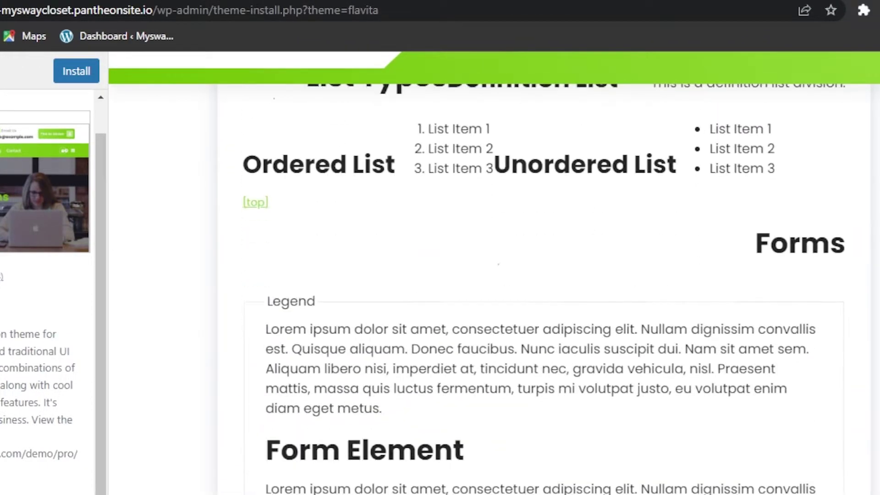
scroll(118, 271, "down", 5)
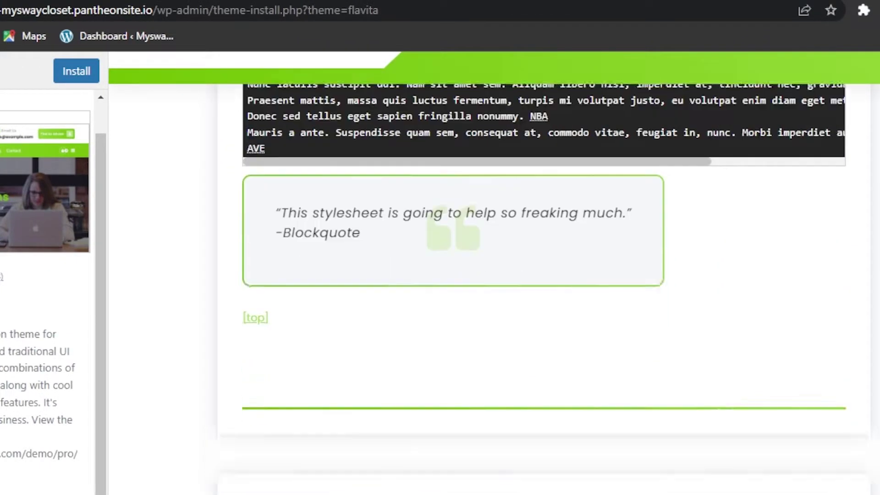
key("Escape")
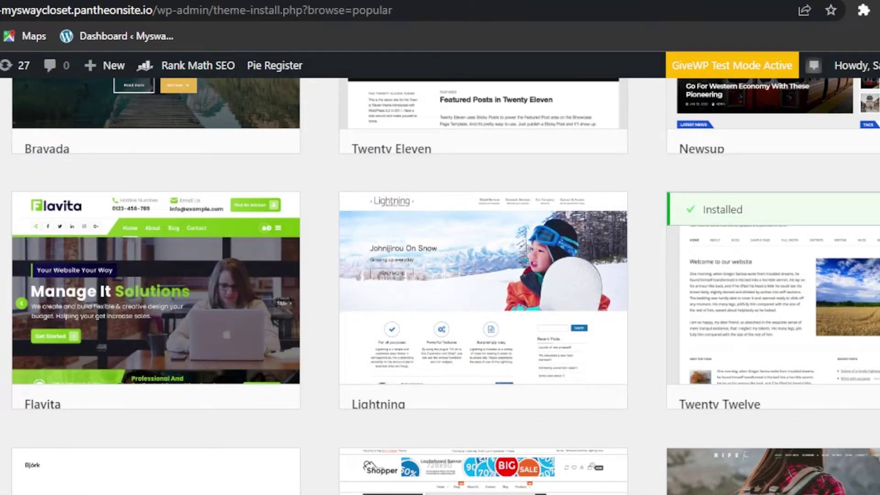
Step: Search the theme directory for 'portofolio', which returns no results
scroll(440, 286, "up", 20)
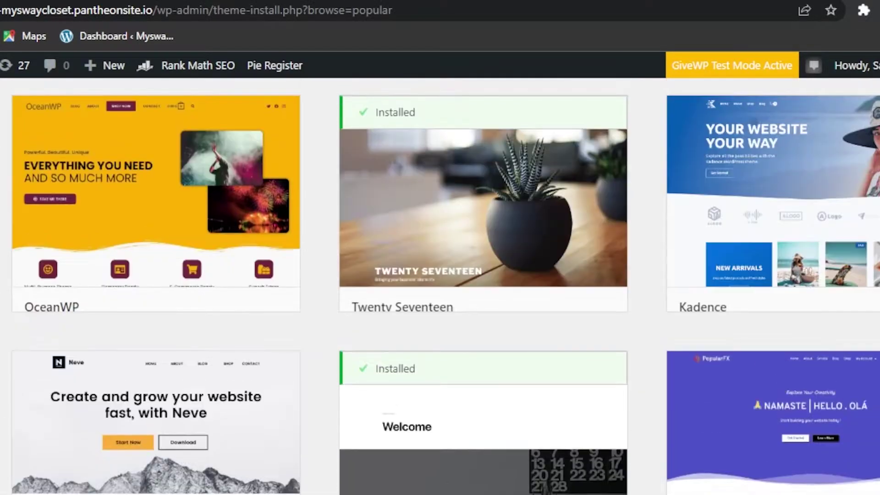
scroll(770, 364, "up", 8)
scroll(770, 363, "down", 1)
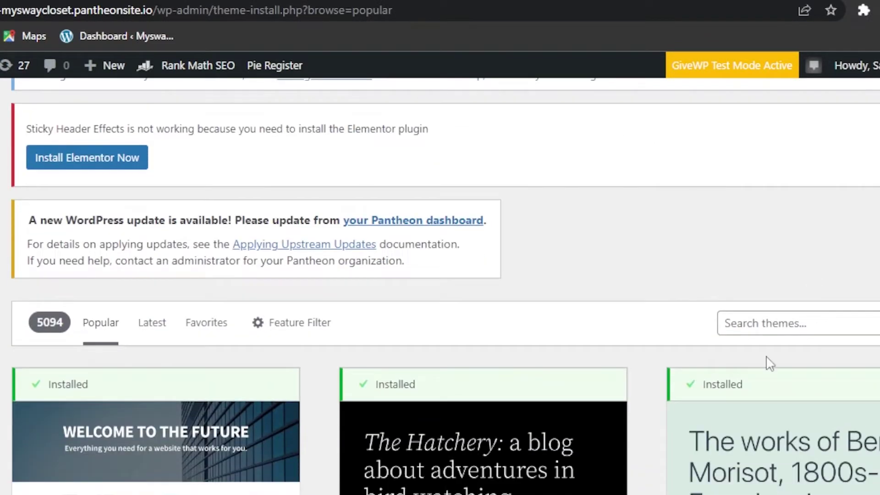
left_click(763, 322)
type("portofolio")
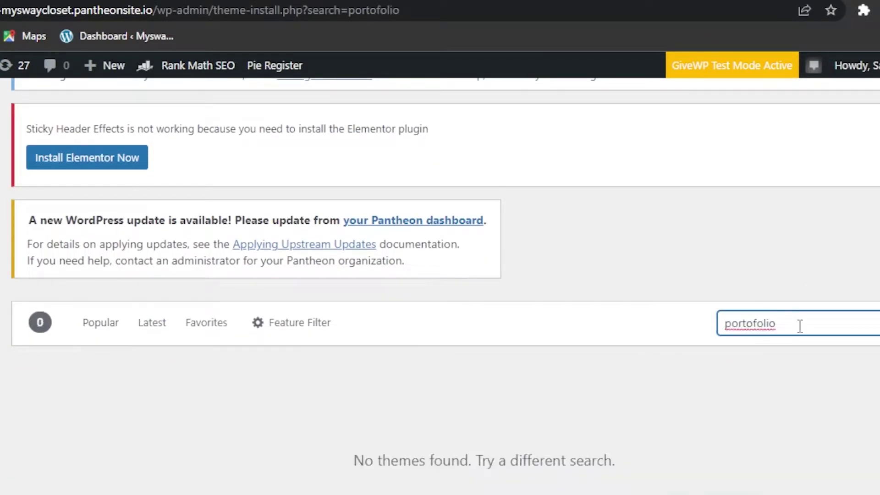
Step: Clear the theme search and browse the full grid past Polite Masonry and Executive Coach
key("BackSpace")
key("BackSpace")
key("BackSpace")
key("BackSpace")
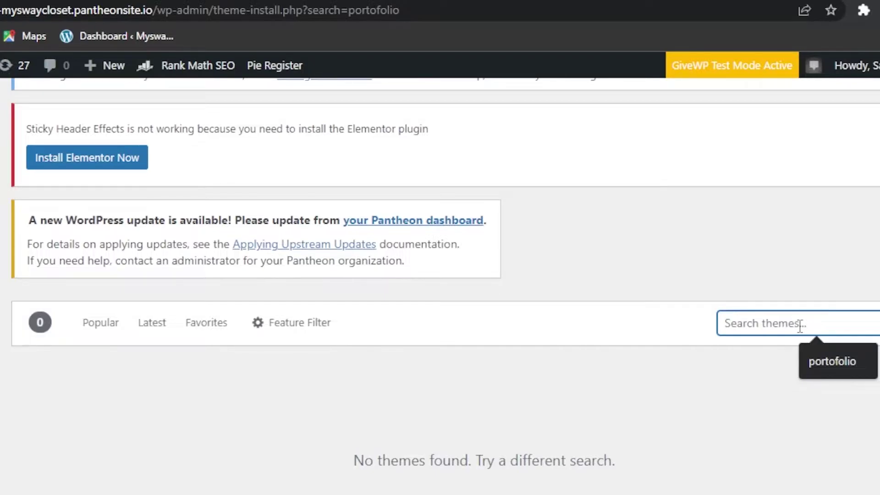
scroll(138, 236, "down", 12)
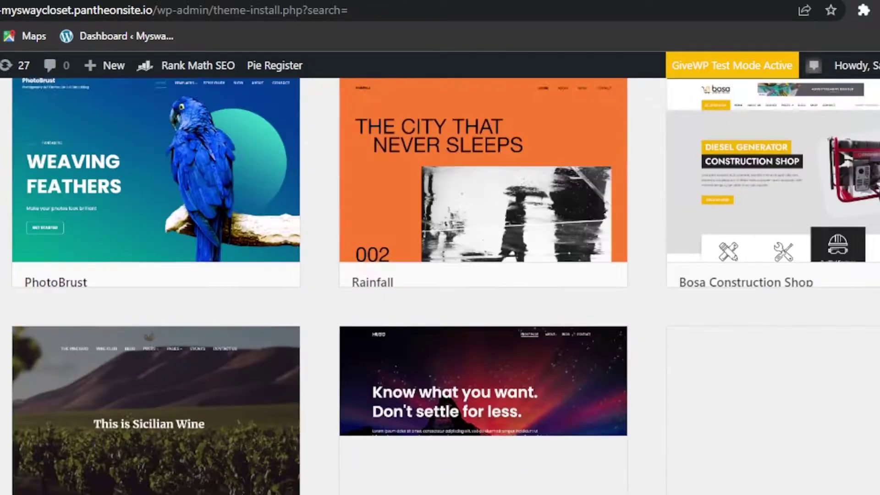
scroll(440, 284, "down", 1)
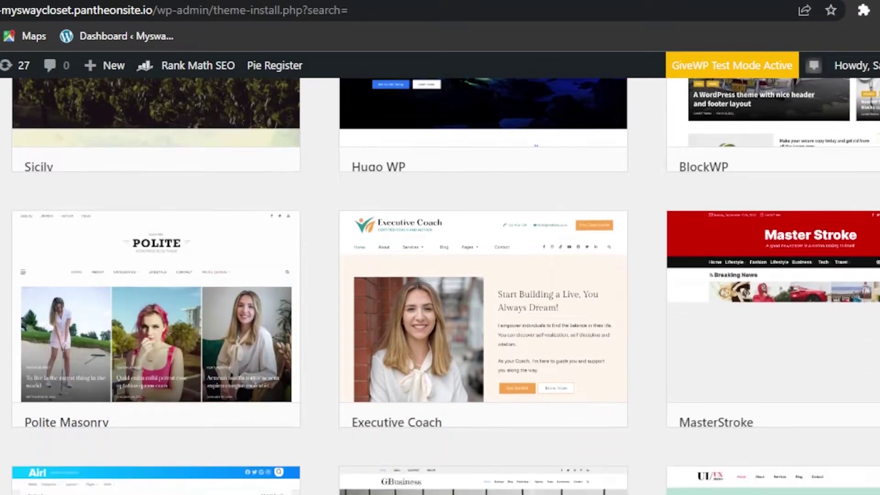
Step: Install the Executive Coach theme until it shows Installed with Activate and Live Preview
mouse_move(139, 360)
mouse_move(403, 363)
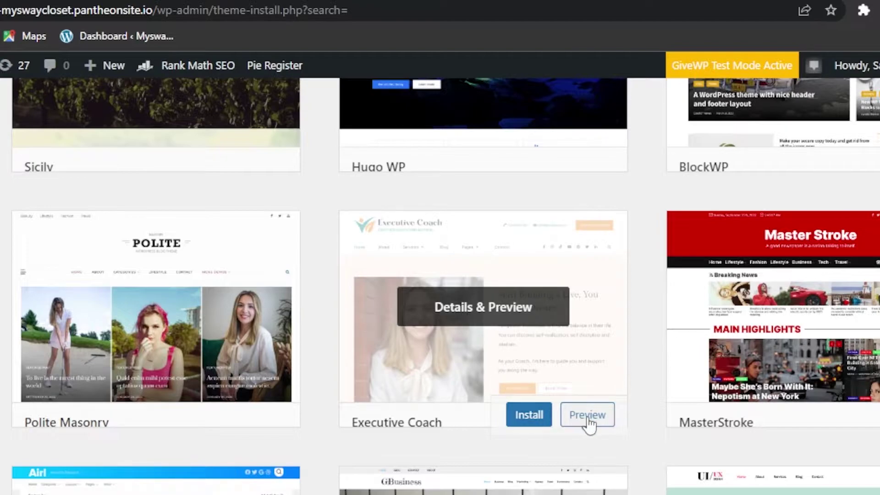
left_click(548, 417)
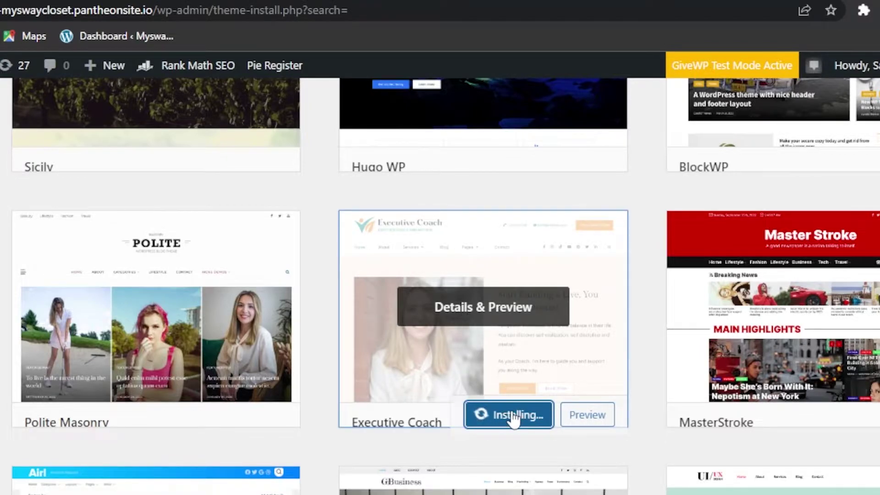
scroll(513, 420, "down", 5)
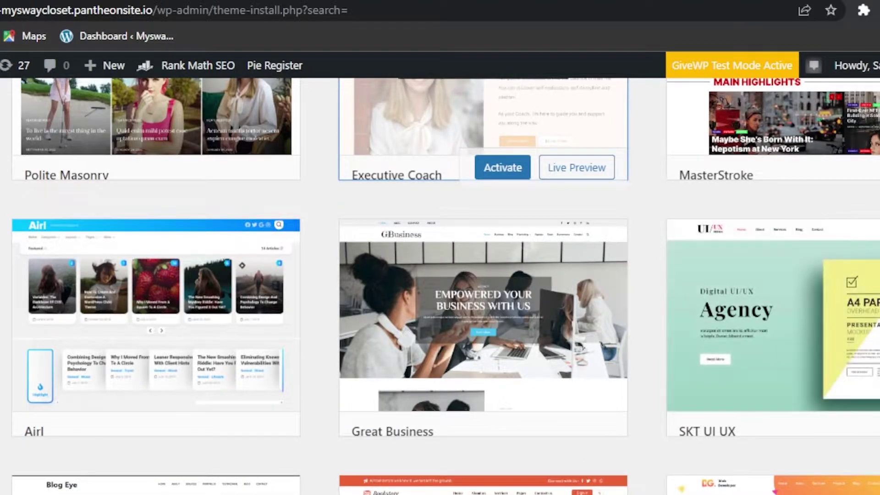
scroll(458, 275, "down", 6)
scroll(455, 318, "up", 10)
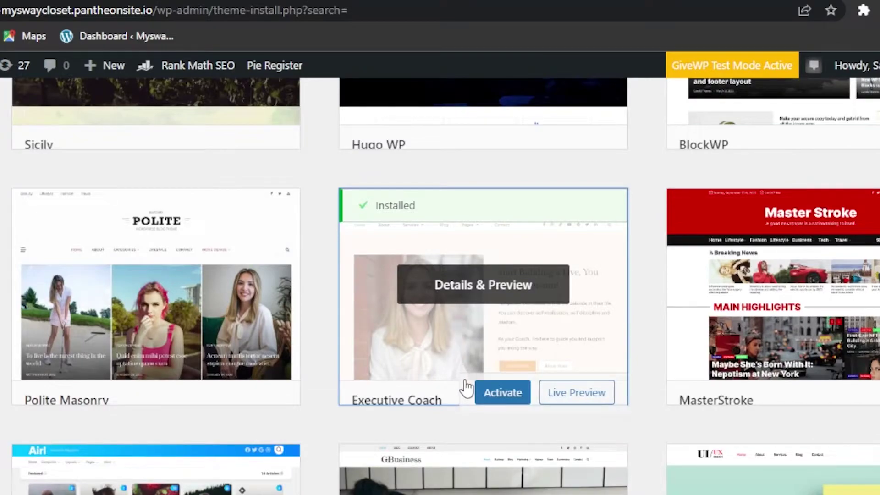
Step: Activate Executive Coach and check the front page's Latest Articles banner
left_click(502, 393)
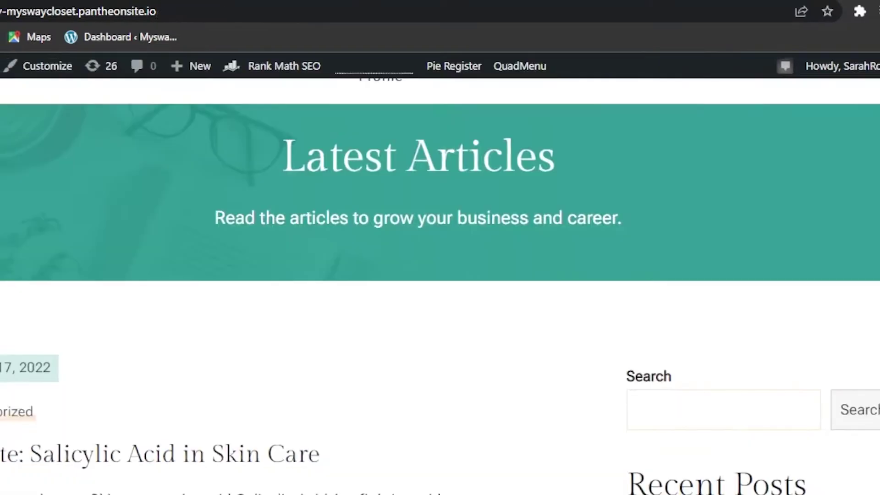
scroll(440, 275, "down", 10)
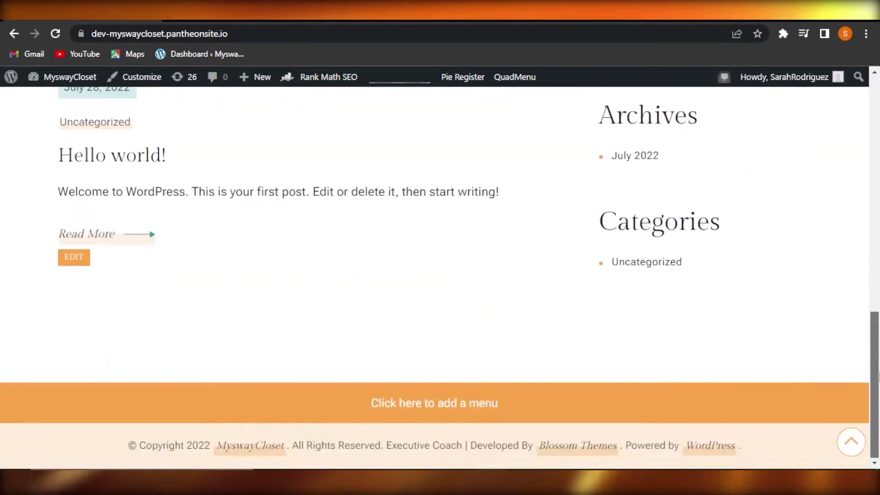
left_click_drag(878, 375, 879, 137)
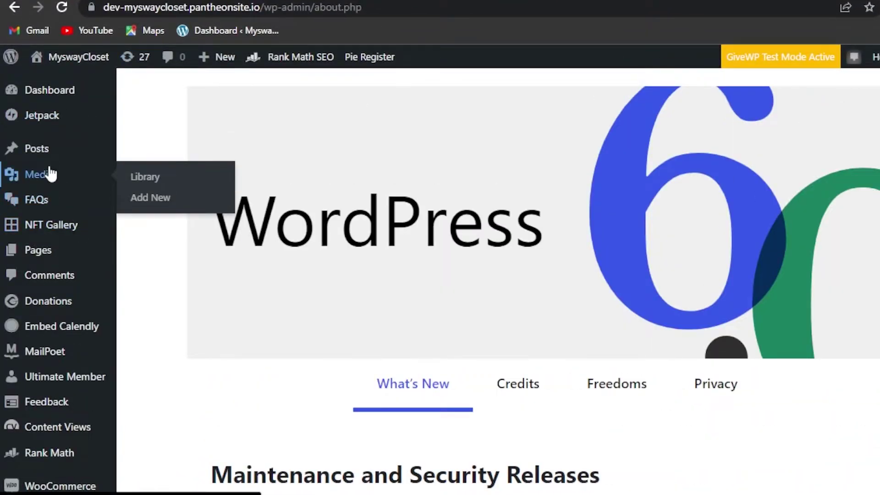
Step: Open All Posts and scroll through the three existing posts
left_click(41, 156)
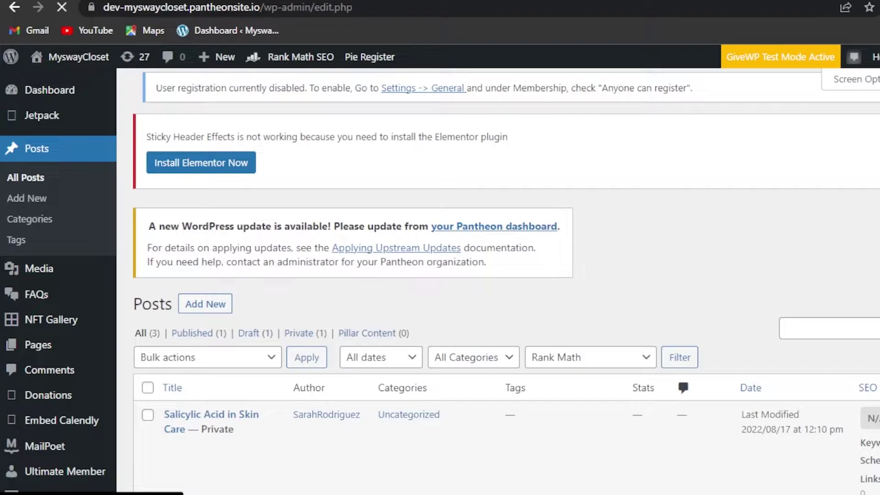
scroll(504, 279, "down", 10)
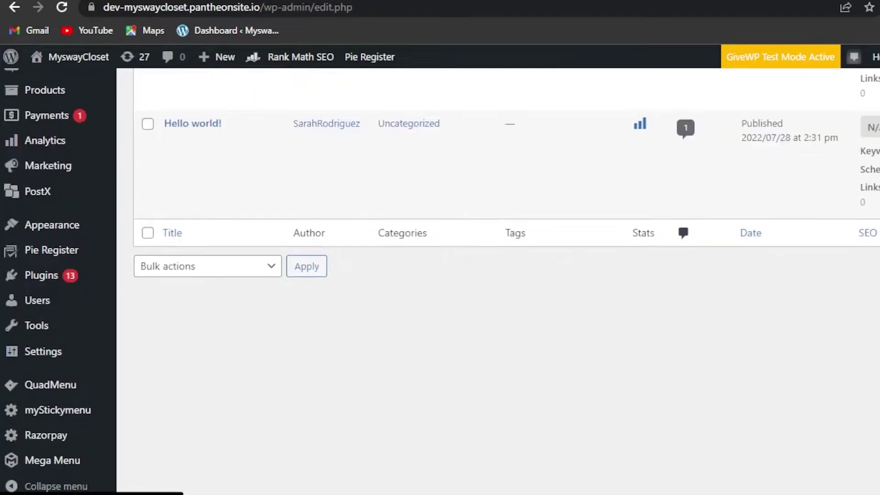
scroll(505, 279, "up", 6)
scroll(450, 74, "up", 5)
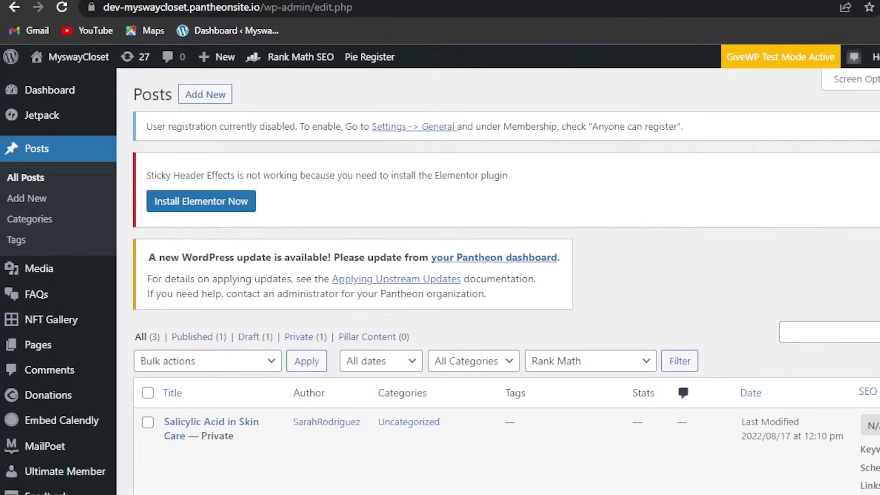
Step: Start a new post, then return to All Posts without writing anything
left_click(191, 96)
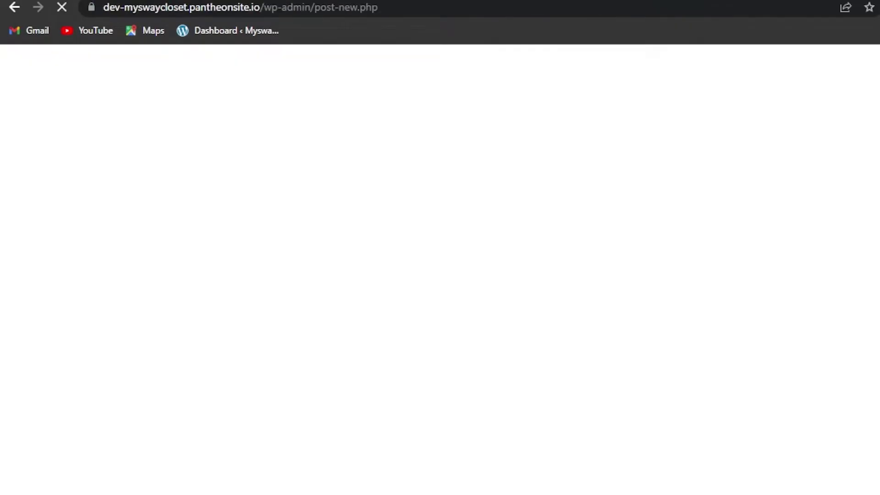
left_click(14, 7)
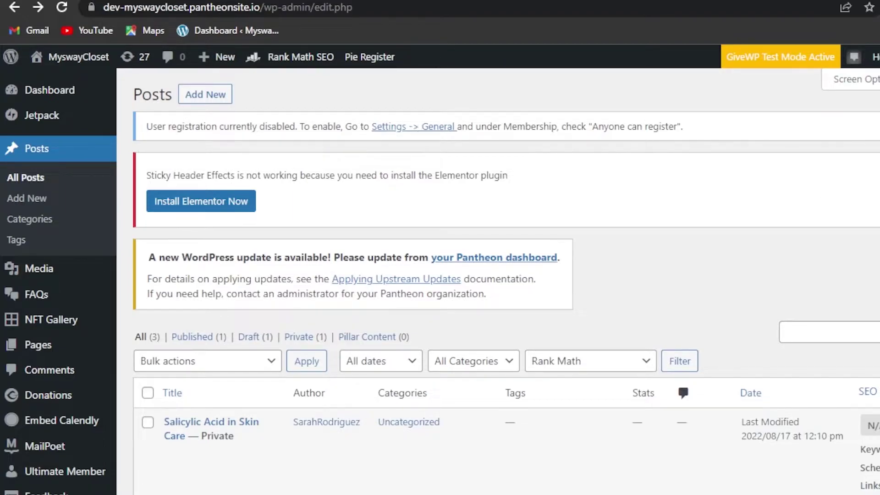
scroll(458, 275, "down", 10)
scroll(458, 275, "up", 6)
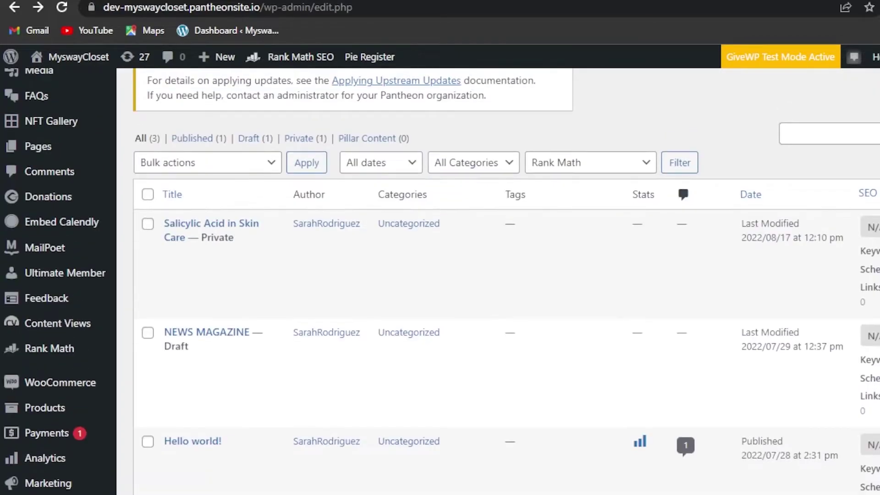
scroll(458, 275, "up", 4)
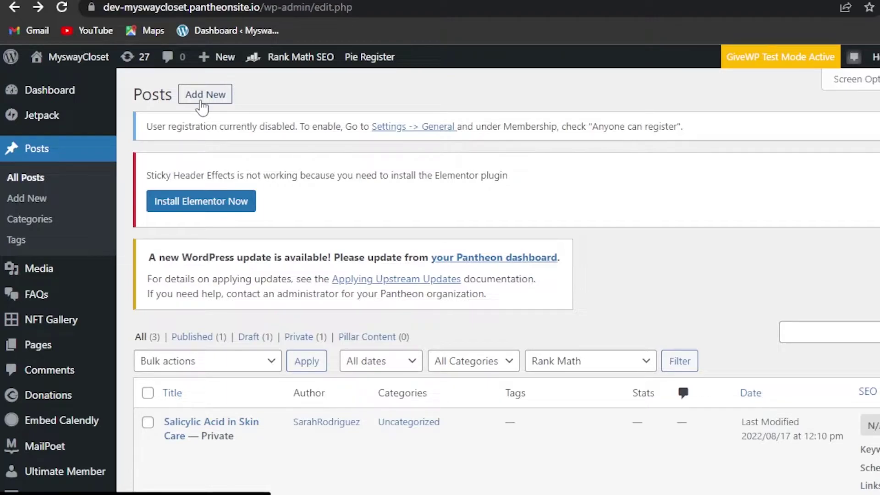
Step: Open the post Categories page, then go back to the posts list
left_click(37, 219)
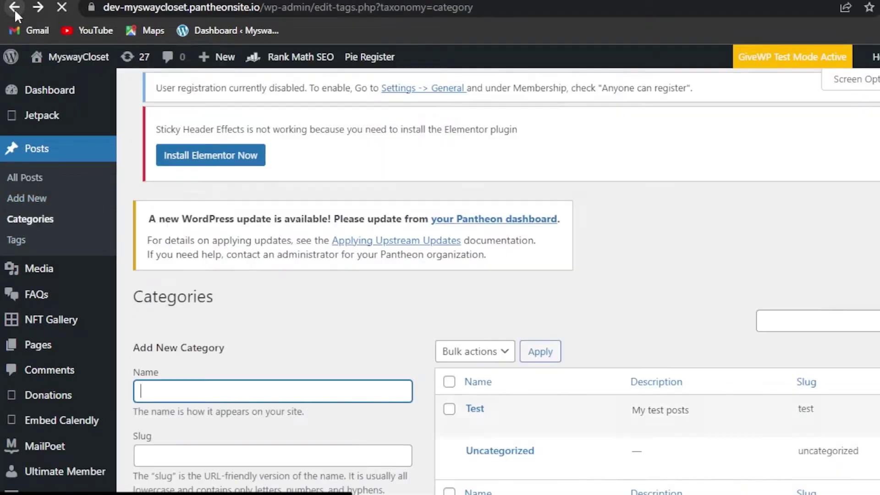
left_click(15, 9)
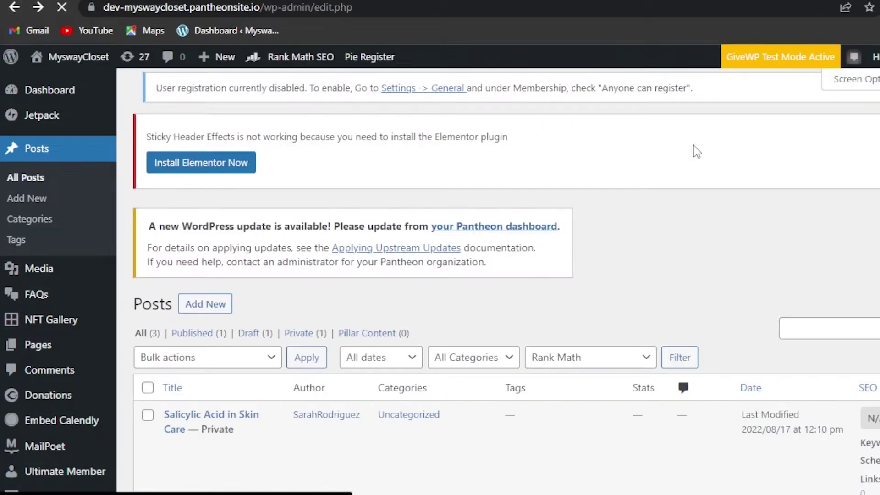
scroll(399, 171, "up", 10)
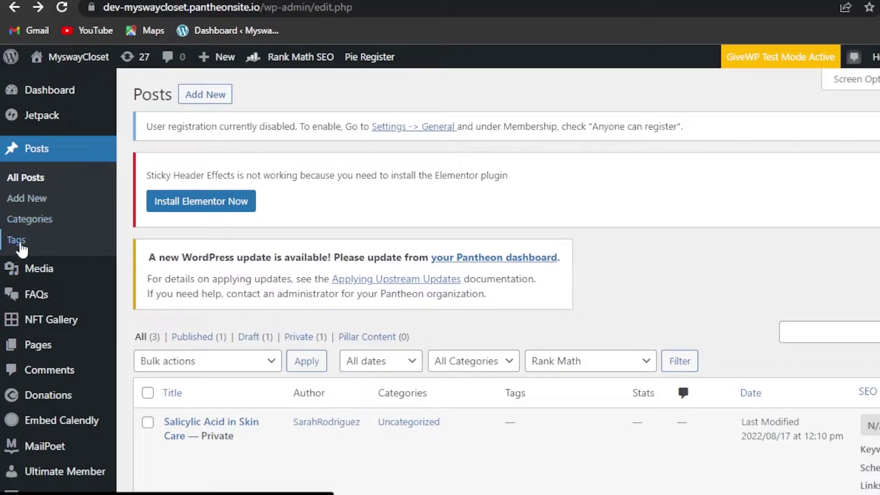
Step: Review the Test and Uncategorized categories, then go to Media > Library
left_click(20, 218)
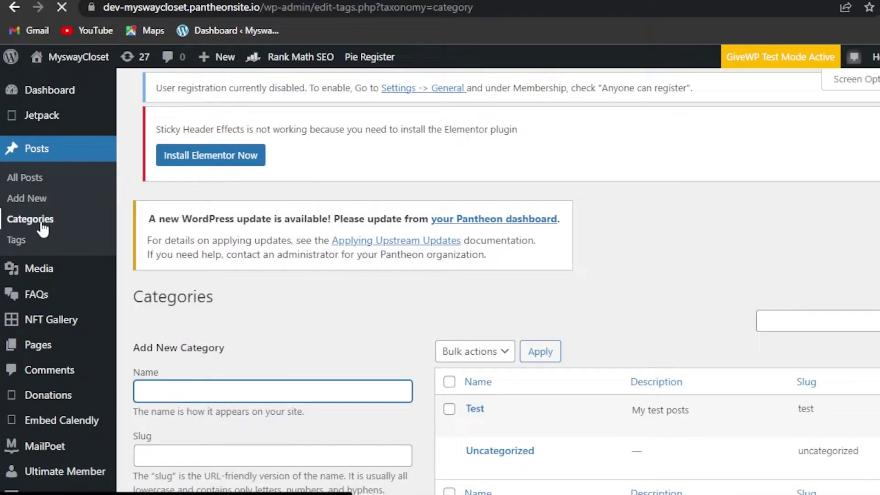
scroll(358, 242, "down", 5)
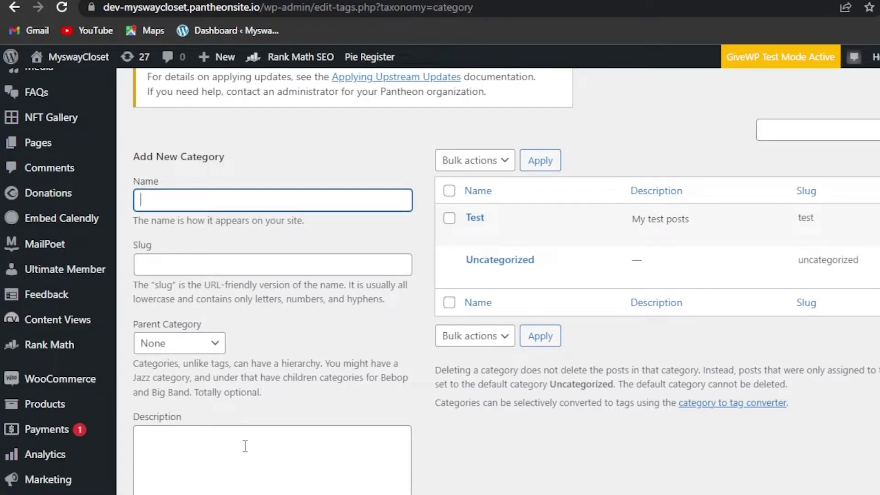
scroll(498, 281, "down", 4)
scroll(498, 281, "up", 4)
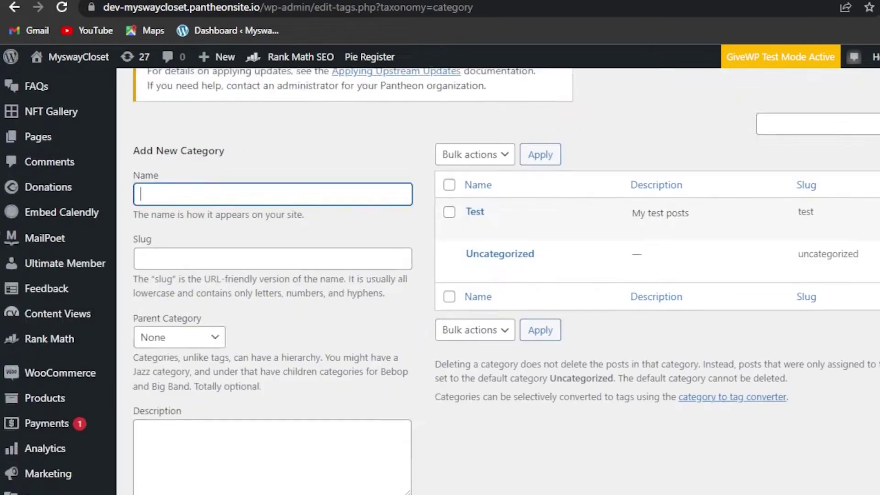
scroll(504, 275, "up", 5)
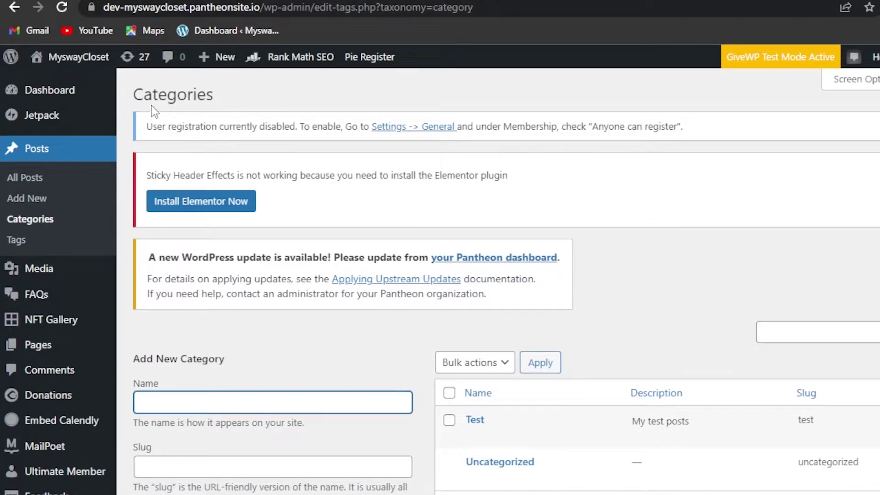
left_click_drag(139, 98, 259, 91)
left_click(483, 102)
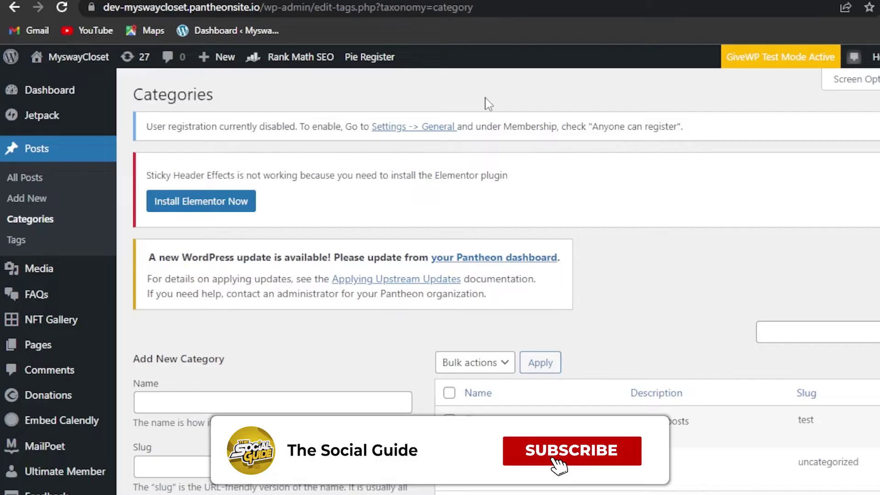
left_click(48, 267)
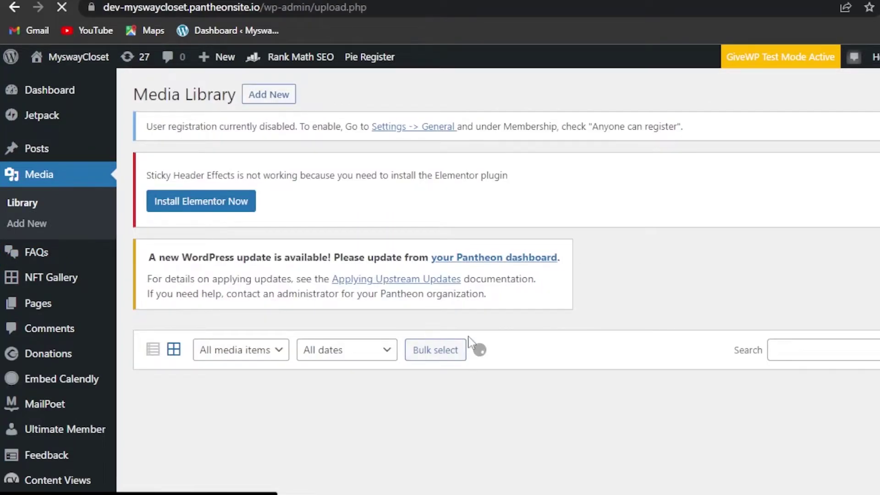
Step: Upload pexels-photo-1674324.webp to the Media Library and view its attachment details
scroll(504, 275, "down", 8)
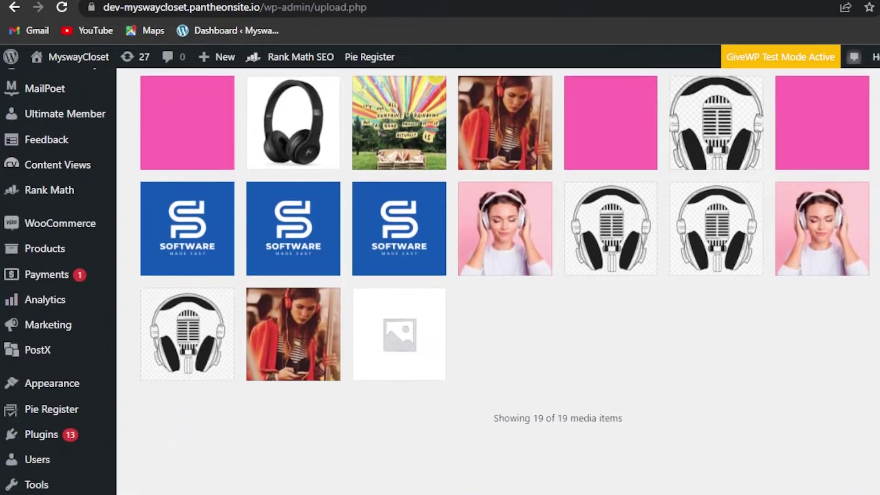
scroll(504, 274, "up", 8)
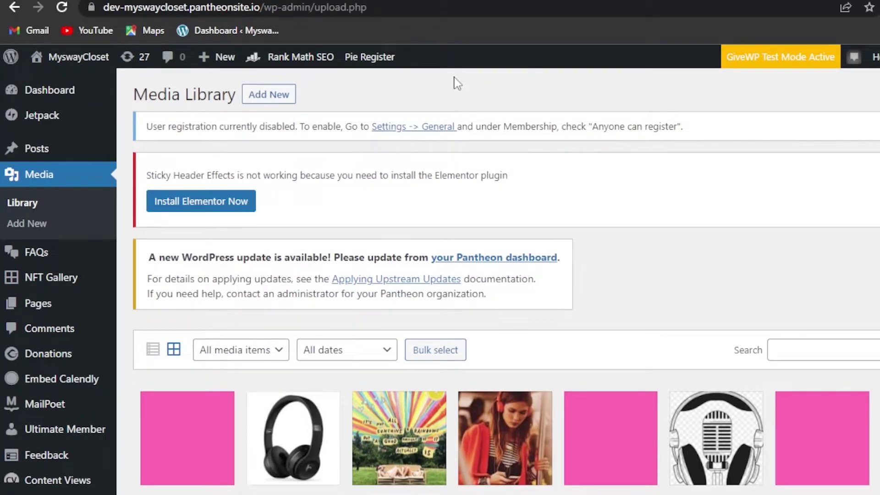
left_click(277, 97)
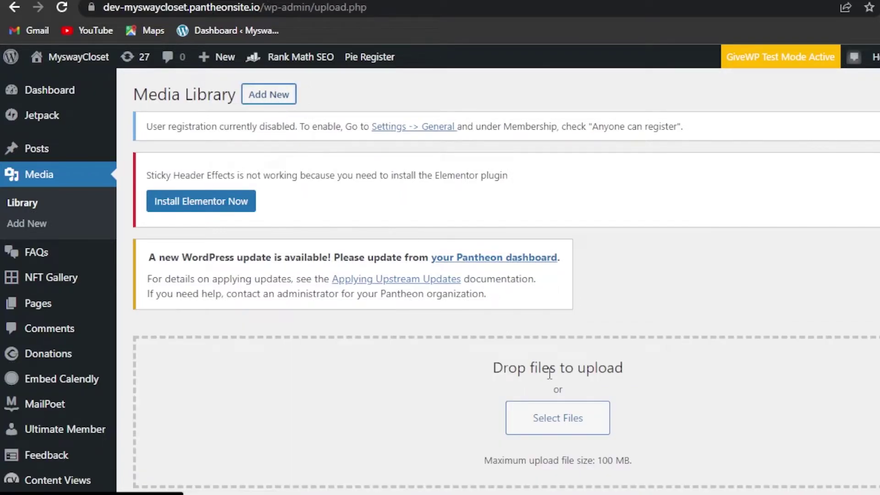
left_click(562, 432)
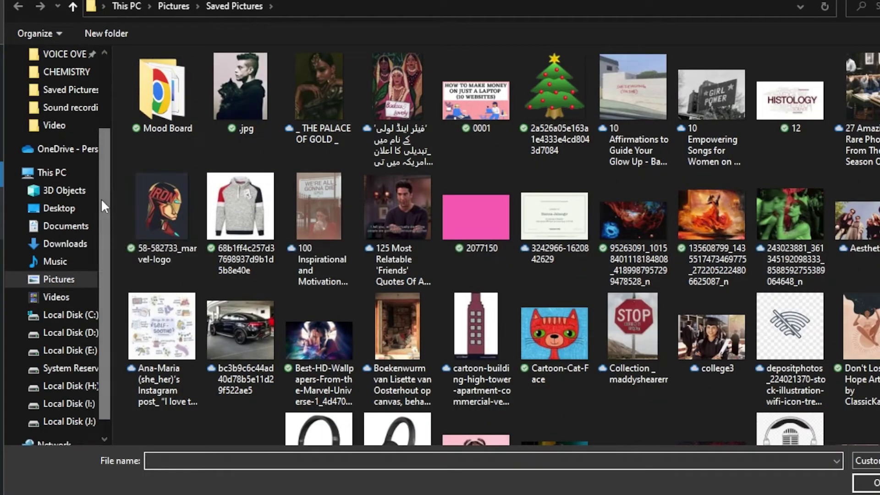
key("Escape")
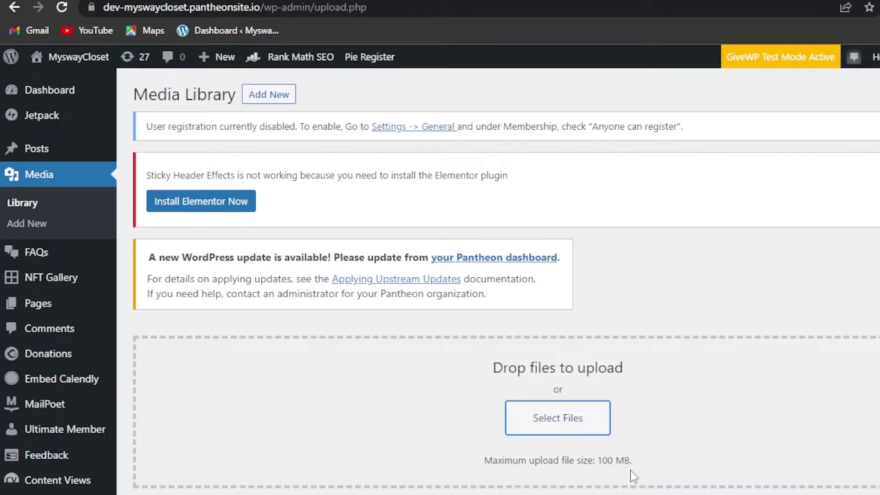
scroll(634, 476, "down", 6)
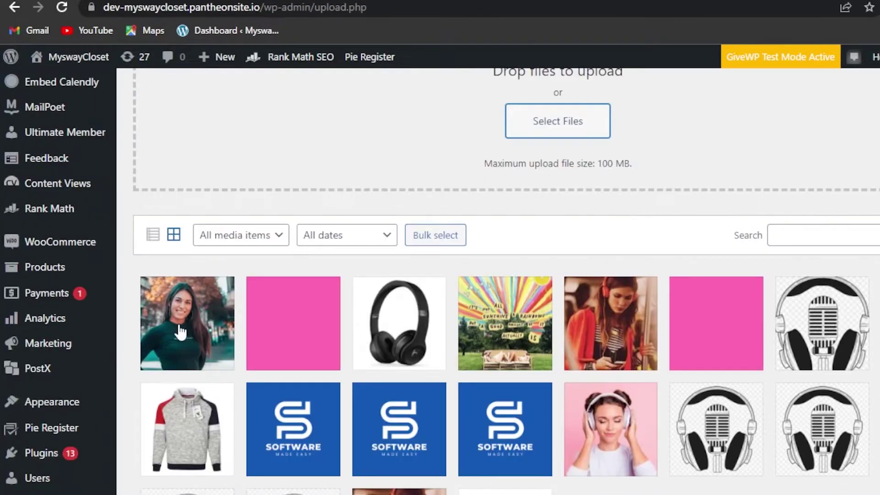
left_click(179, 324)
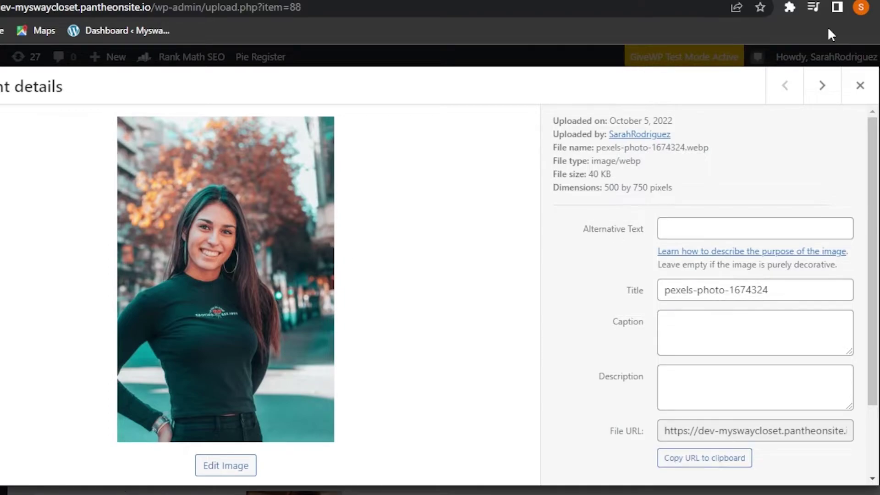
Step: Close the attachment details modal and scroll the Media Library grid, with the new photo first
left_click(860, 85)
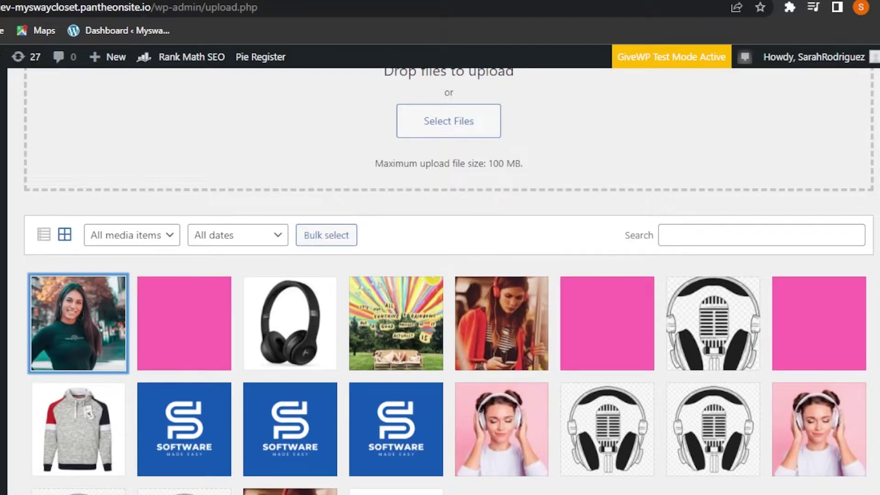
scroll(449, 280, "down", 3)
scroll(449, 279, "up", 7)
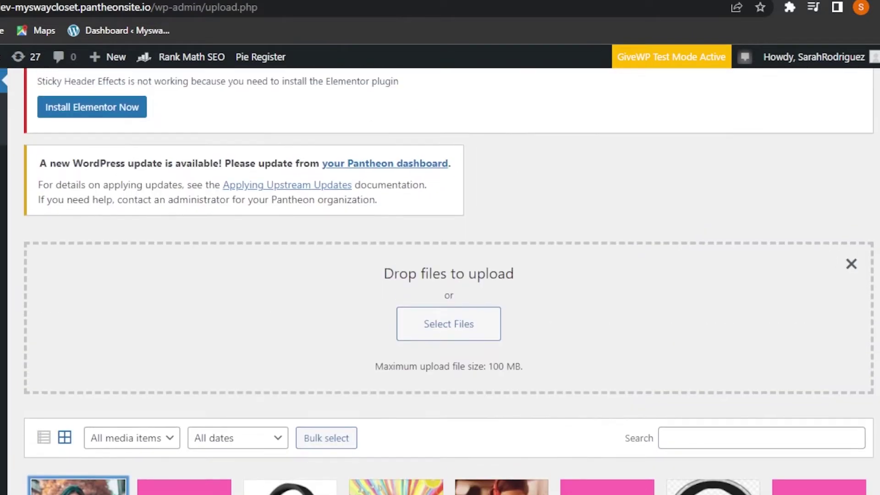
scroll(449, 279, "up", 2)
scroll(449, 280, "down", 8)
scroll(449, 279, "up", 5)
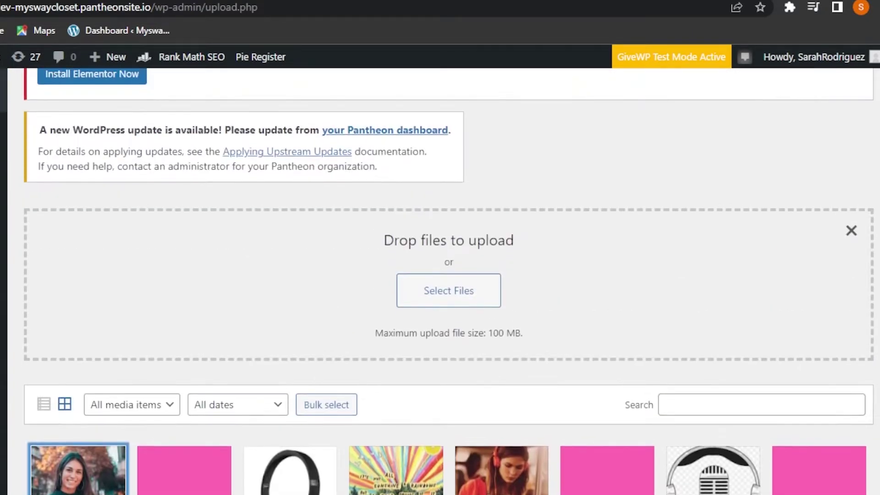
scroll(450, 279, "down", 7)
scroll(449, 280, "up", 8)
scroll(449, 280, "down", 3)
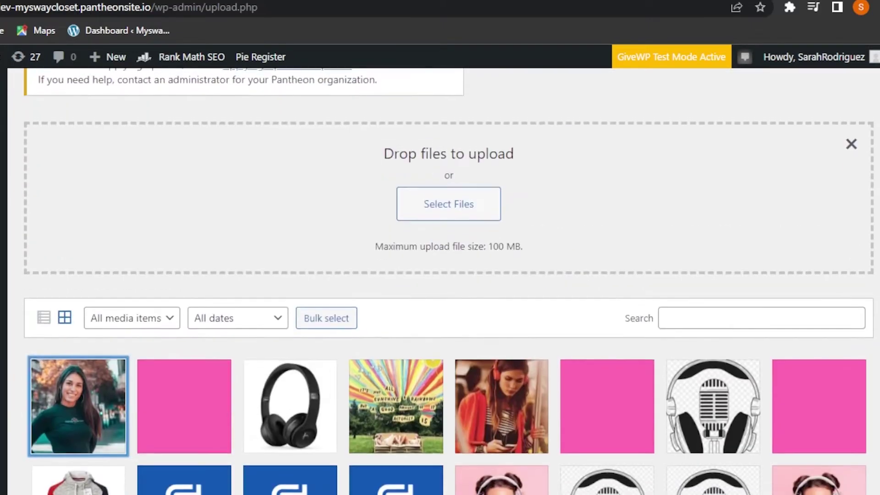
scroll(255, 153, "up", 5)
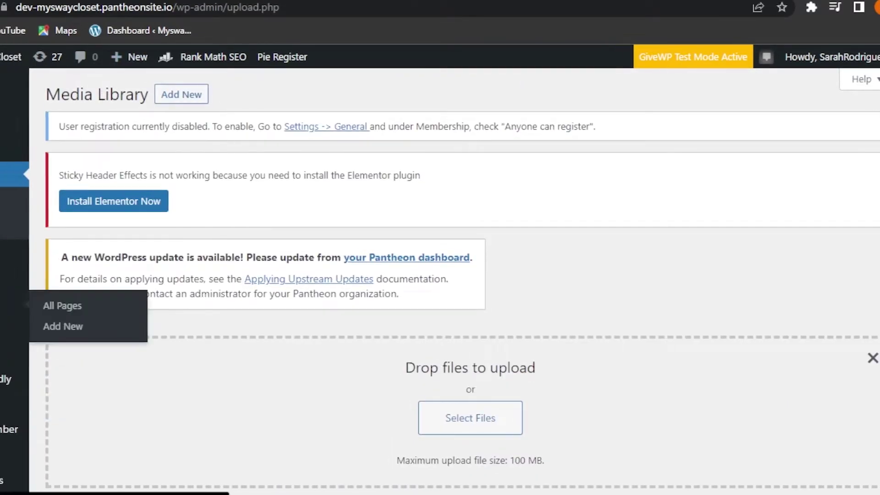
scroll(440, 275, "down", 7)
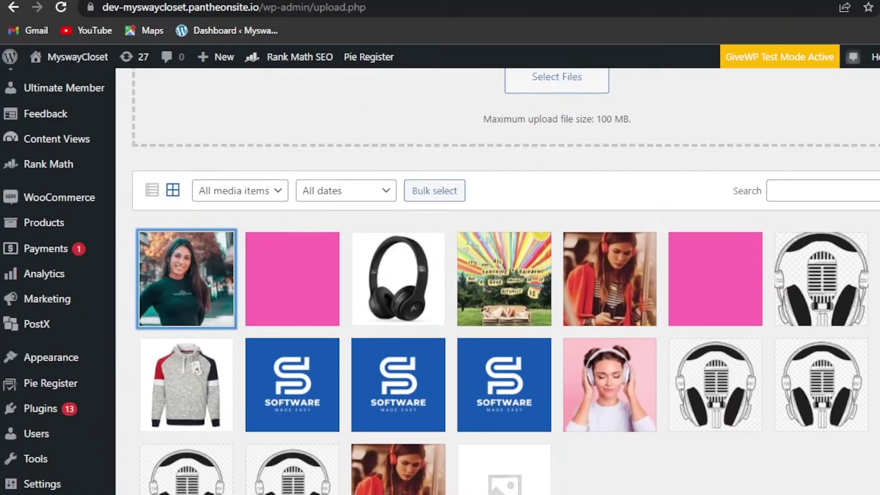
Step: Go to the Add Plugins page under Plugins
mouse_move(32, 409)
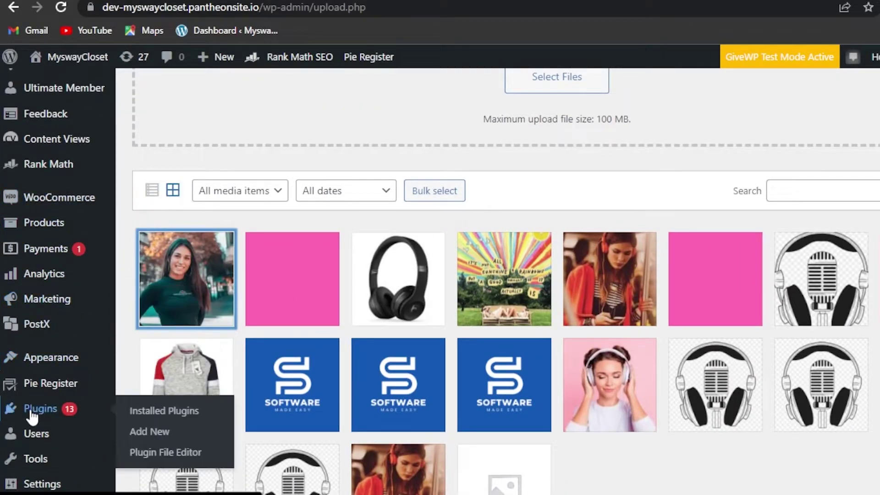
left_click(158, 435)
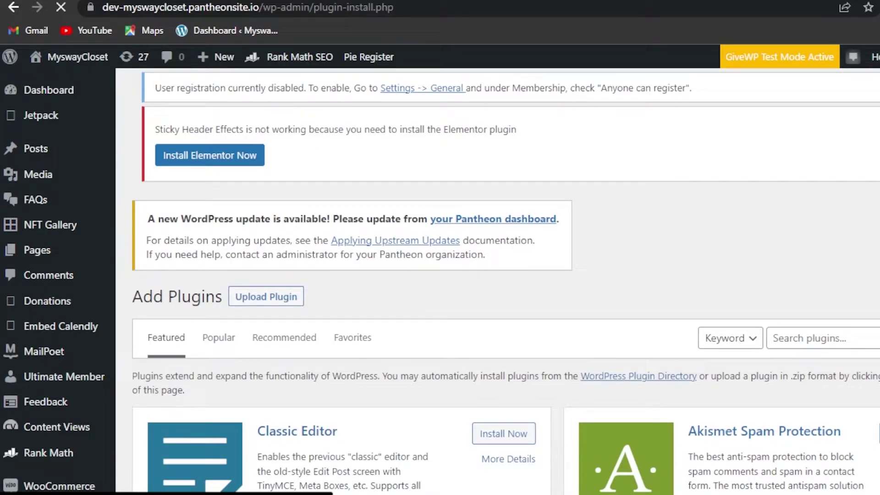
scroll(472, 192, "down", 5)
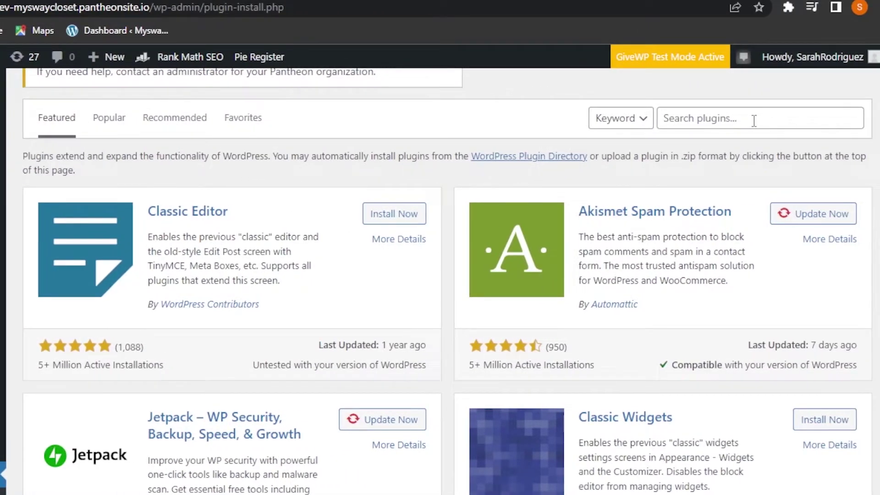
Step: Search plugins for 'content view', showing Content Views already Active, then start clearing it
left_click(753, 120)
type("c")
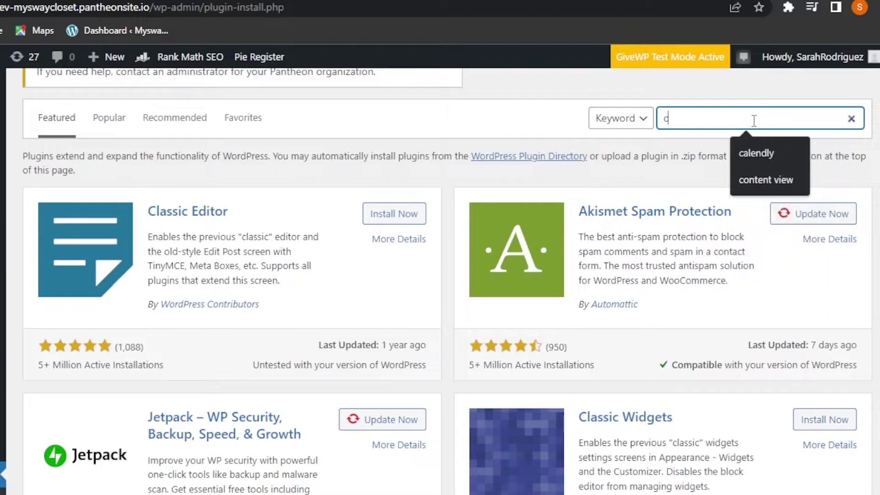
type("ontent v")
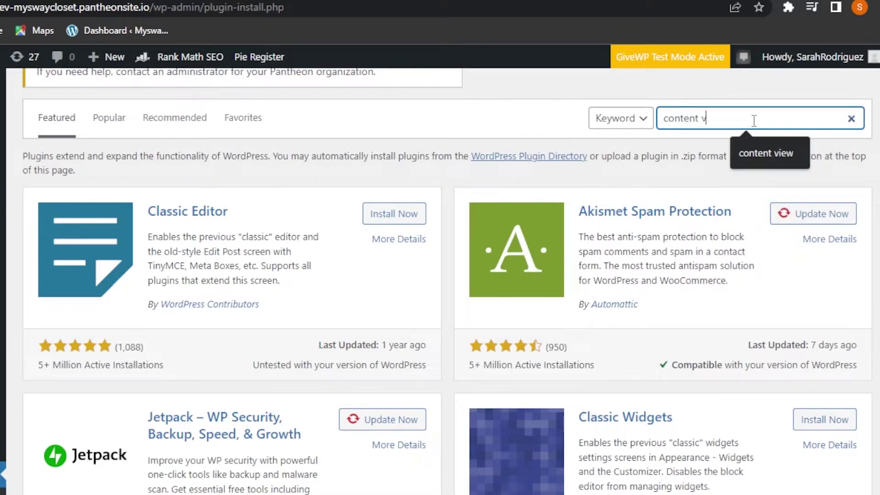
type("iew")
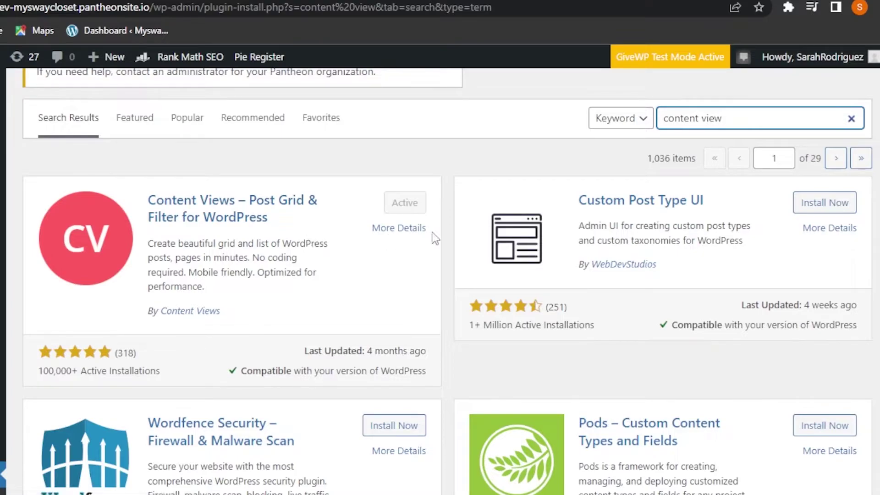
key("BackSpace")
key("BackSpace")
key("BackSpace")
key("BackSpace")
key("BackSpace")
key("BackSpace")
key("BackSpace")
key("BackSpace")
key("BackSpace")
key("BackSpace")
key("BackSpace")
key("BackSpace")
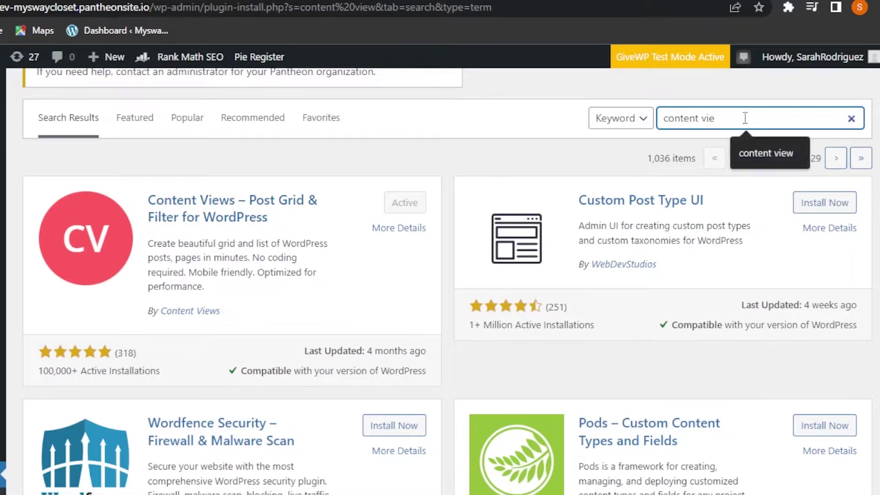
Step: Search plugins for 'review', scroll through the results, then clear the search box
type("rev")
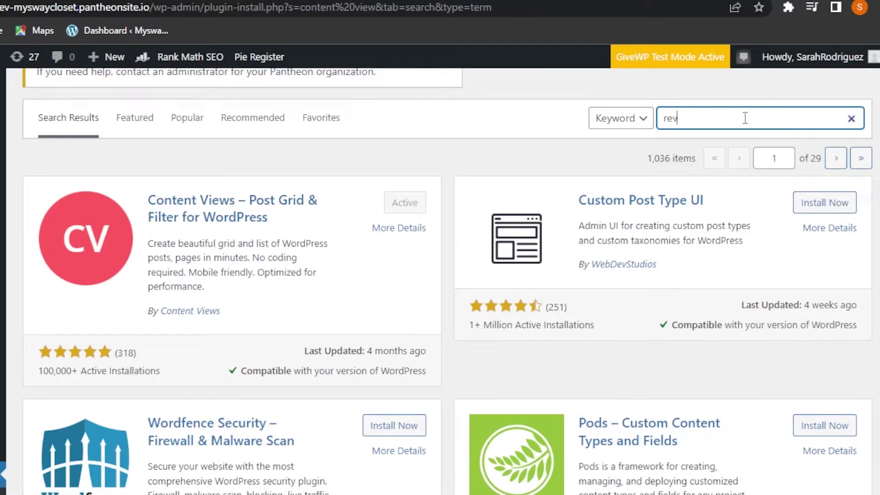
type("iew")
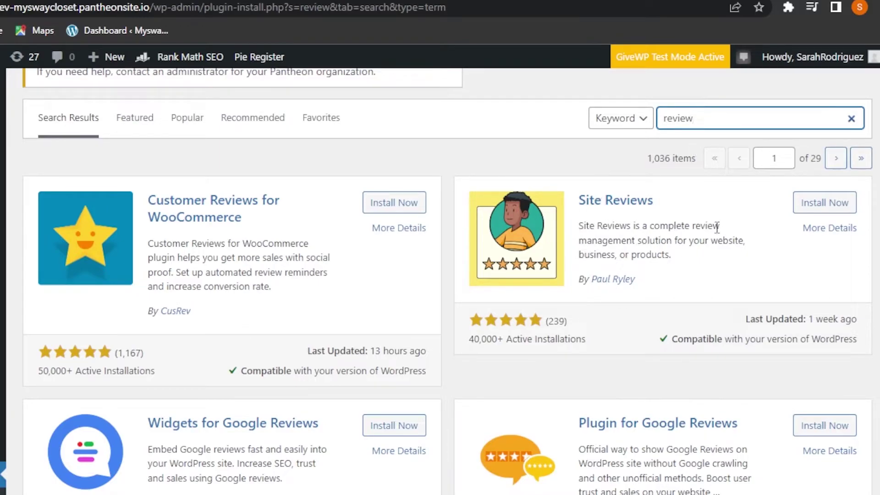
scroll(875, 160, "down", 3)
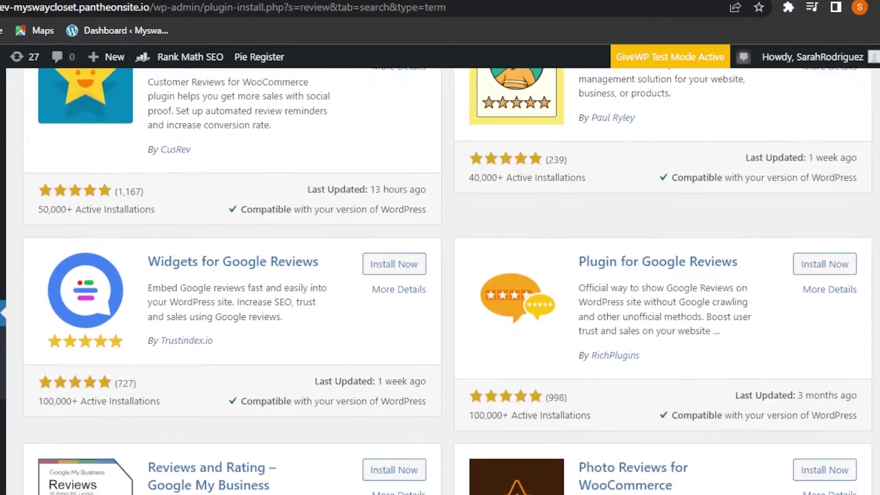
scroll(330, 240, "down", 1)
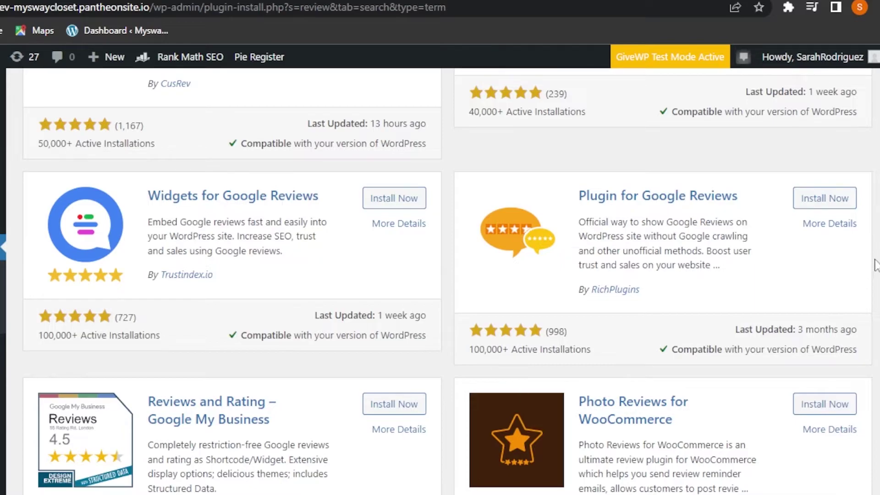
scroll(447, 281, "down", 10)
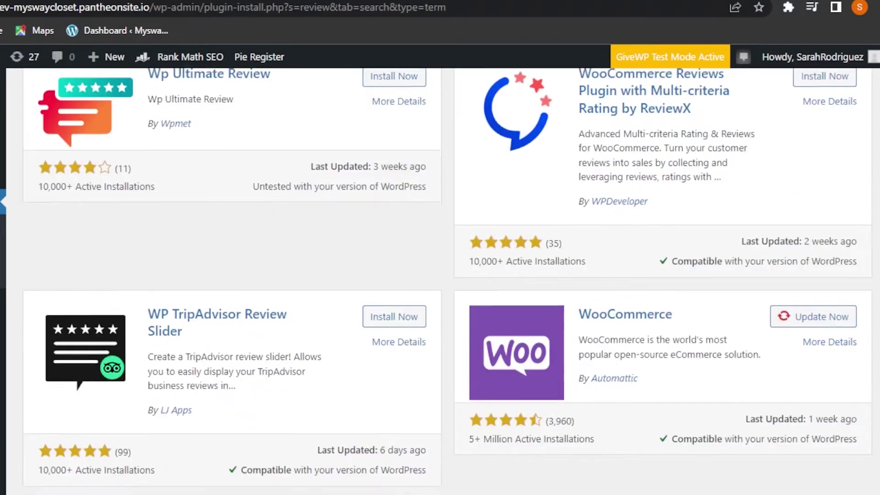
scroll(447, 281, "down", 5)
scroll(448, 281, "up", 20)
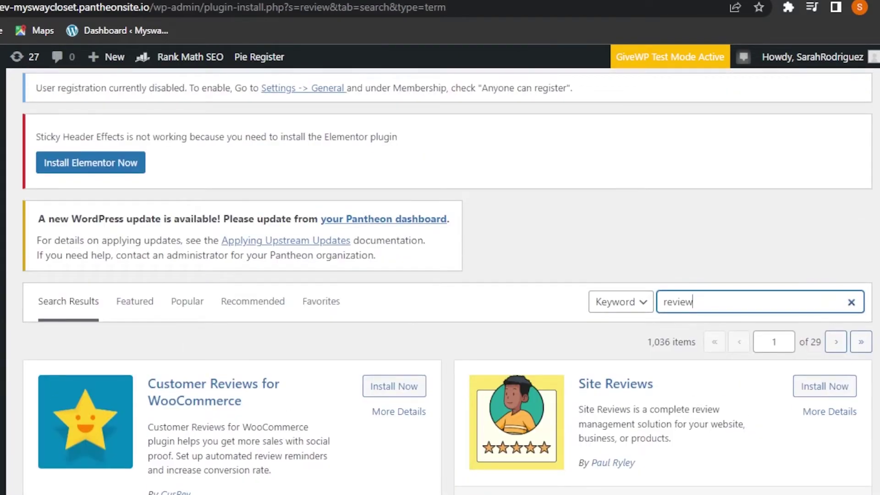
left_click(851, 302)
Step: Search plugins for 'cover letter' and browse its 66 results, led by PDF Generator For Fluent Forms
type("c")
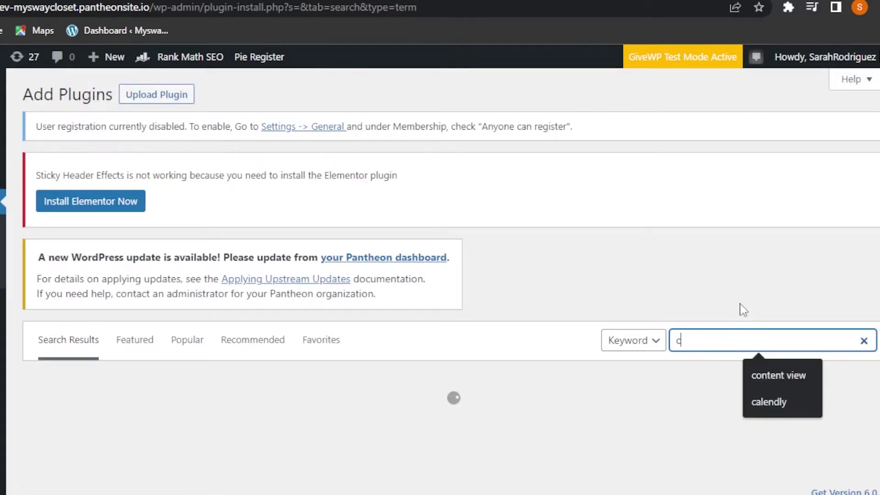
type("over")
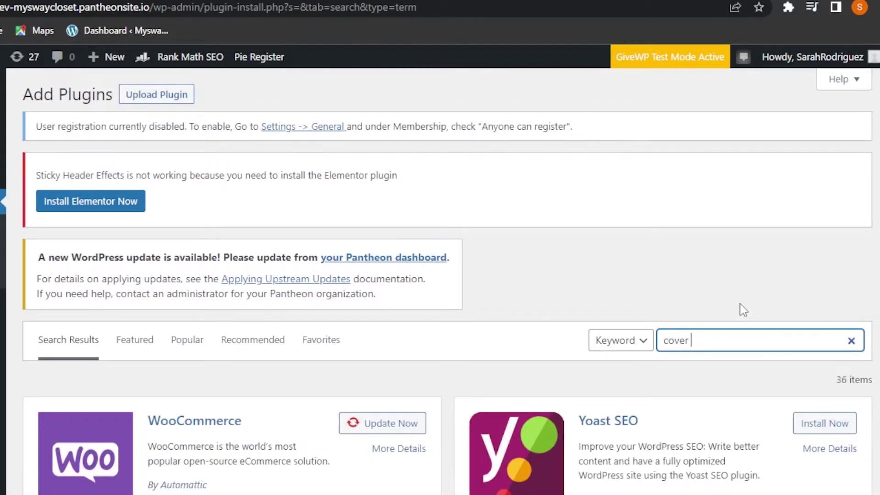
type(" letter")
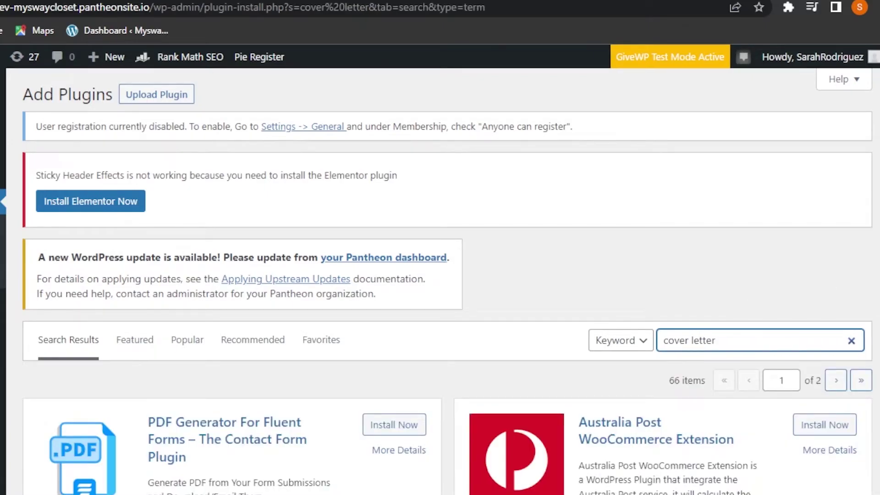
scroll(440, 279, "down", 5)
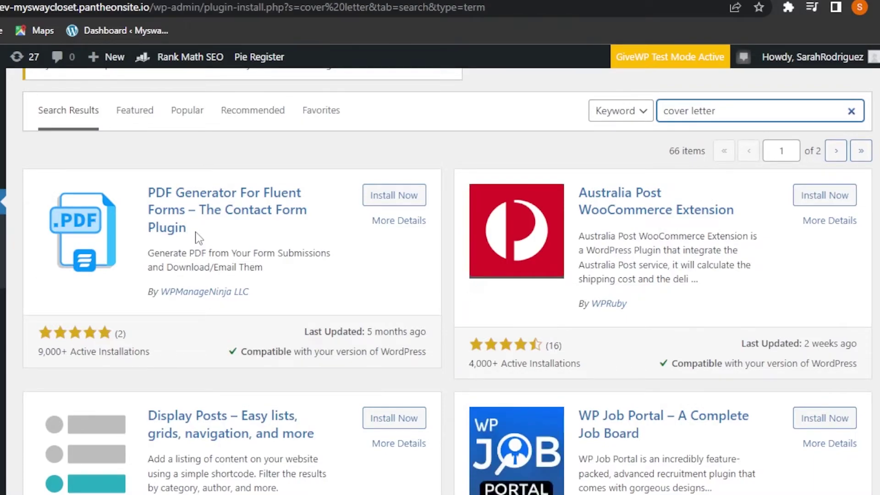
scroll(852, 147, "down", 10)
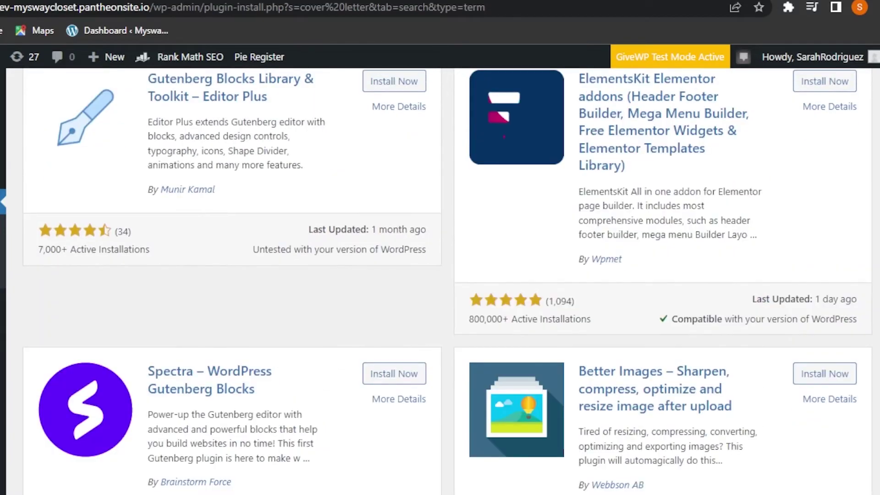
scroll(440, 274, "down", 15)
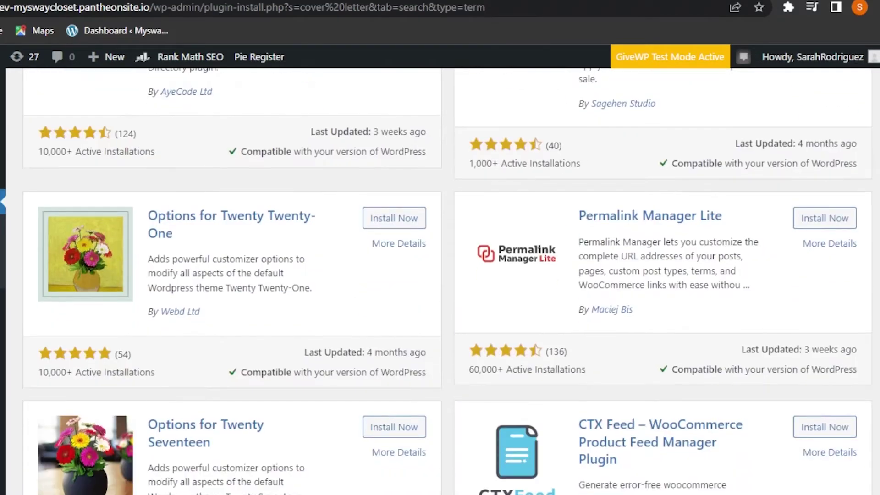
scroll(440, 275, "down", 18)
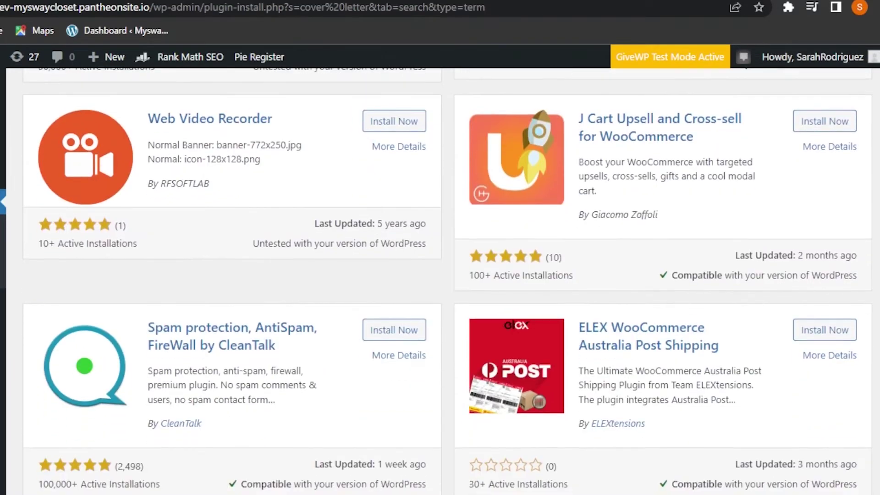
scroll(440, 275, "up", 20)
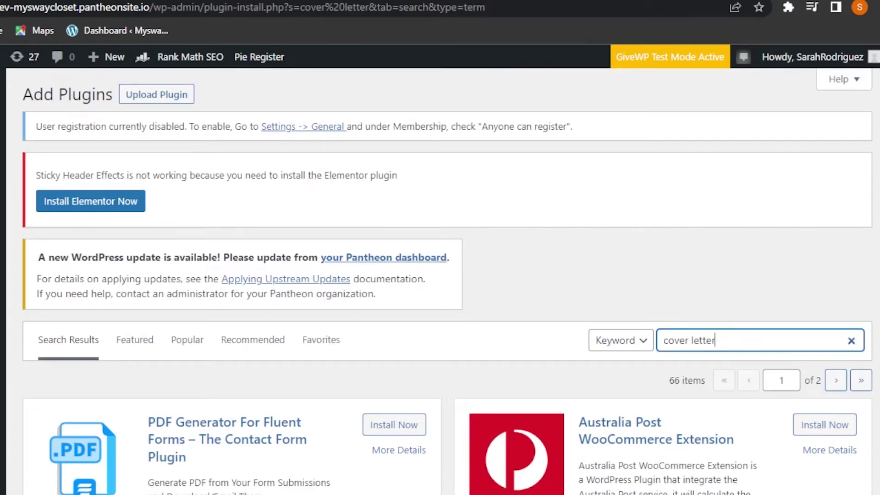
scroll(596, 275, "down", 6)
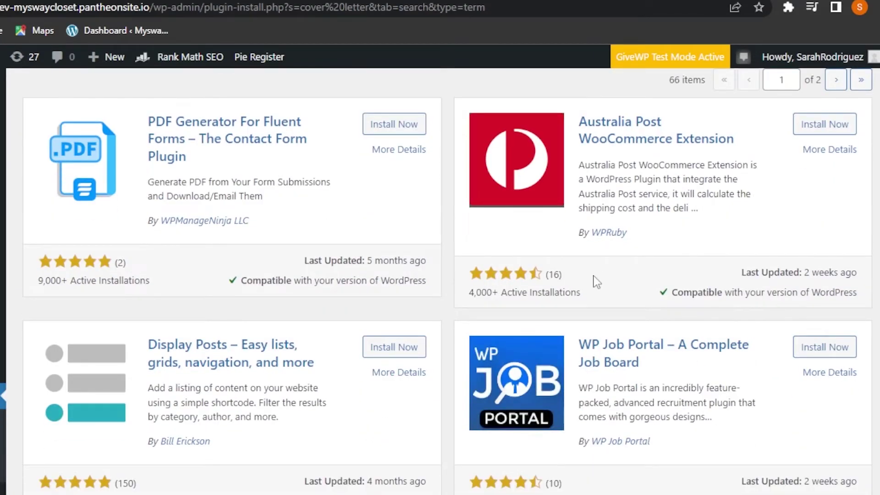
scroll(433, 392, "up", 5)
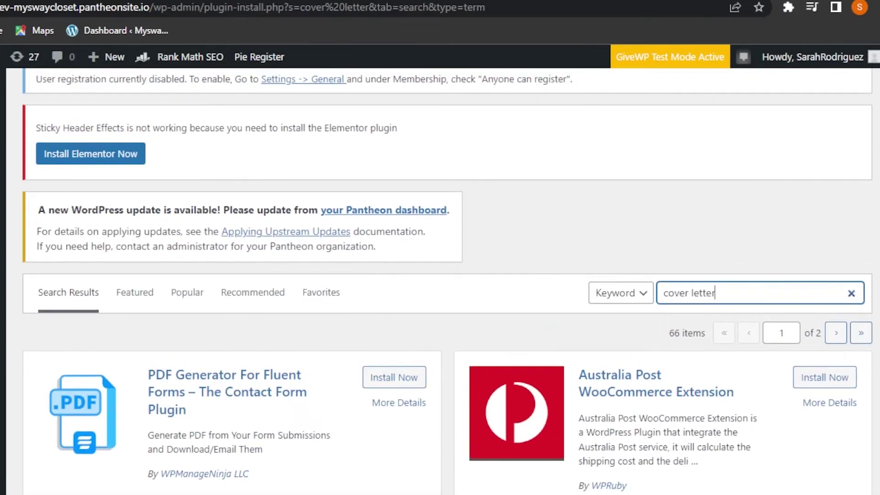
scroll(447, 281, "down", 6)
scroll(447, 281, "up", 3)
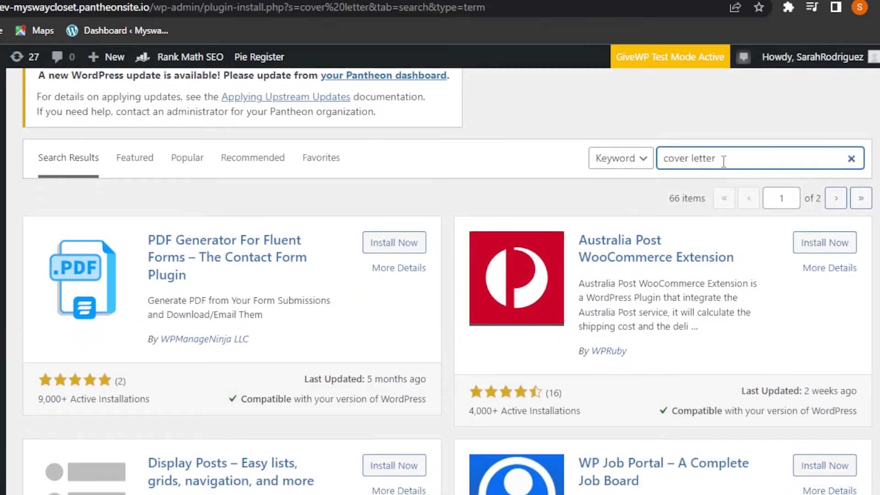
Step: Search for 'appointment' and browse the 419 results led by Appointment Hour Booking and Amelia
key("BackSpace")
key("BackSpace")
key("BackSpace")
key("BackSpace")
key("BackSpace")
key("BackSpace")
key("BackSpace")
key("BackSpace")
key("BackSpace")
key("BackSpace")
key("BackSpace")
key("BackSpace")
type("a")
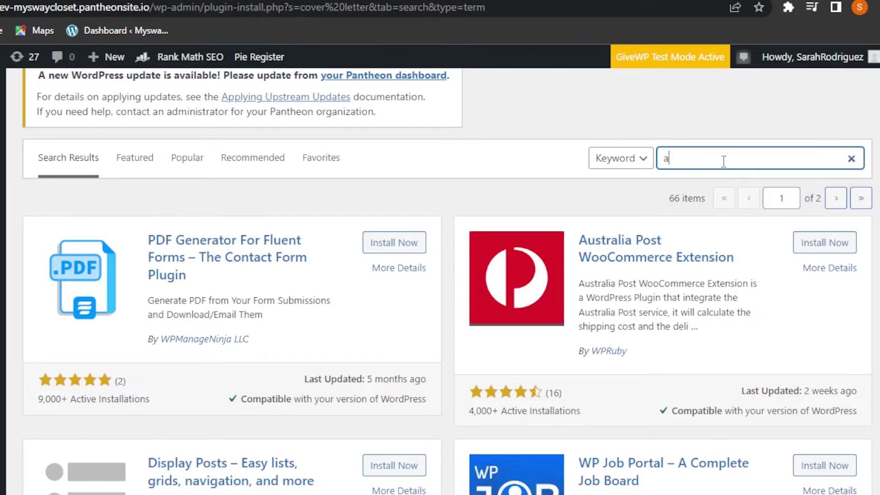
type("pppo")
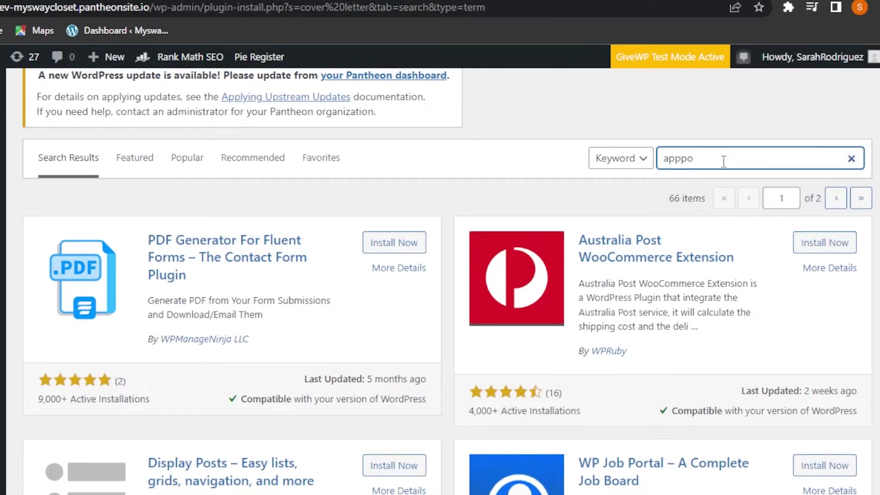
key("BackSpace")
key("BackSpace")
type("ointment")
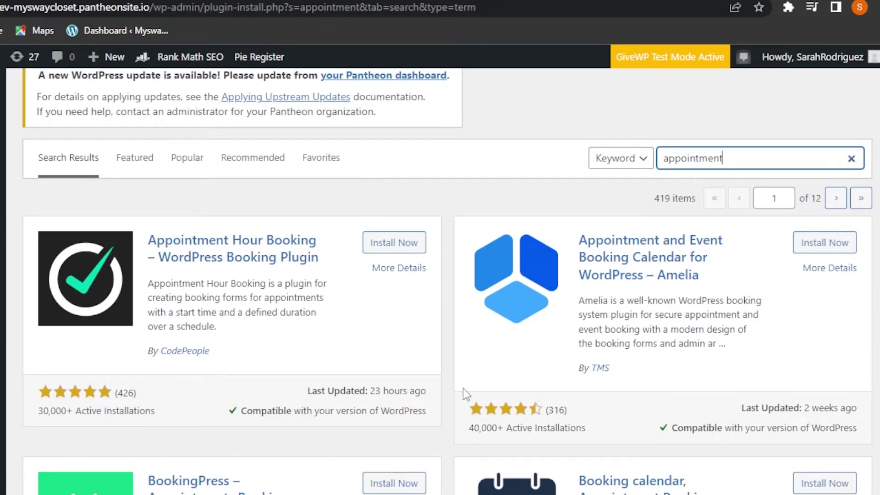
scroll(440, 275, "down", 15)
scroll(440, 275, "up", 14)
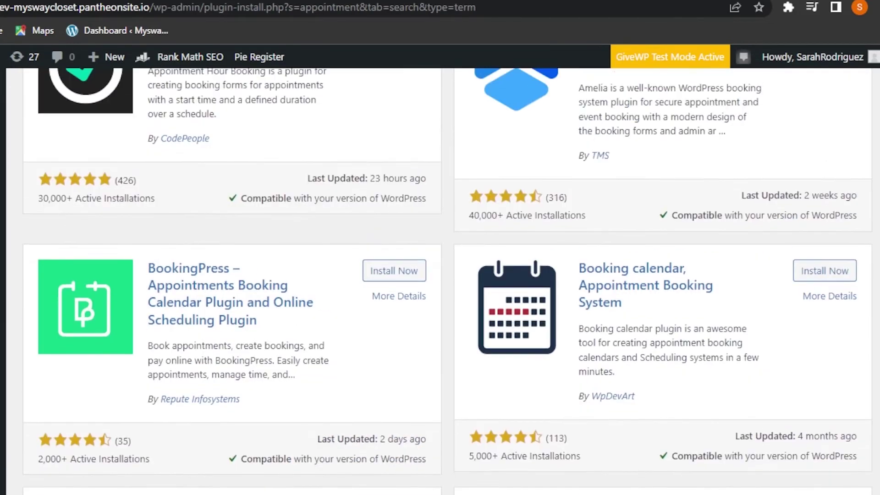
scroll(440, 275, "down", 20)
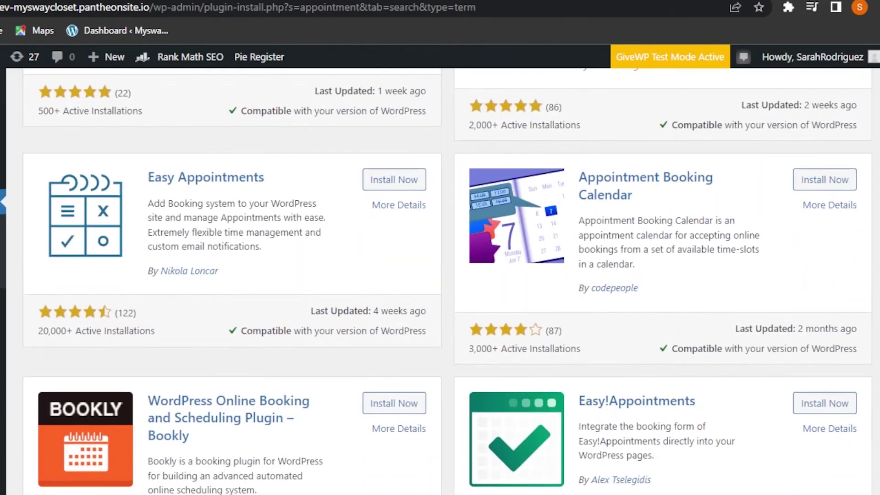
scroll(440, 275, "down", 10)
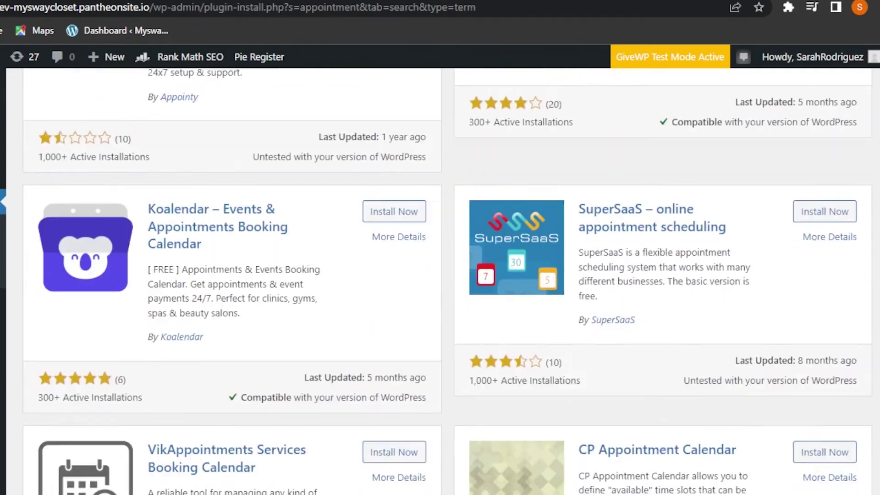
scroll(440, 275, "up", 3)
scroll(440, 275, "up", 20)
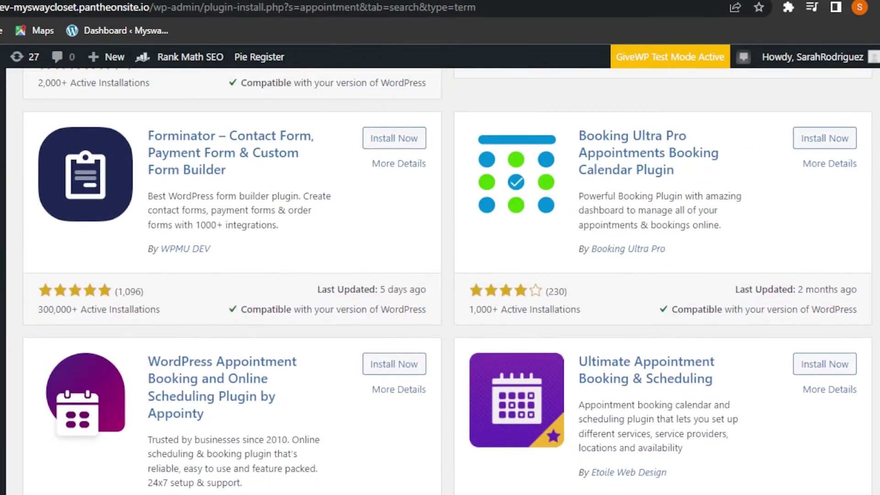
scroll(440, 275, "up", 10)
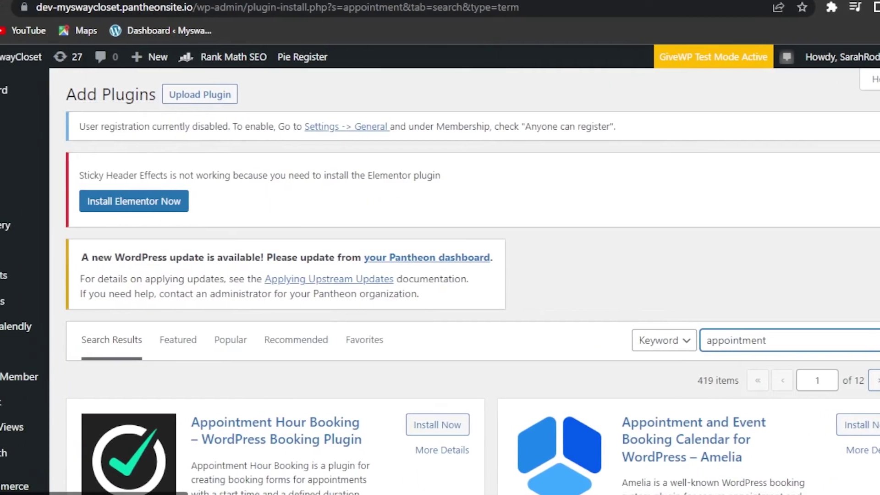
Step: Look over the admin Dashboard, then open All Pages listing 21 pages starting with ABOUT US
left_click(64, 94)
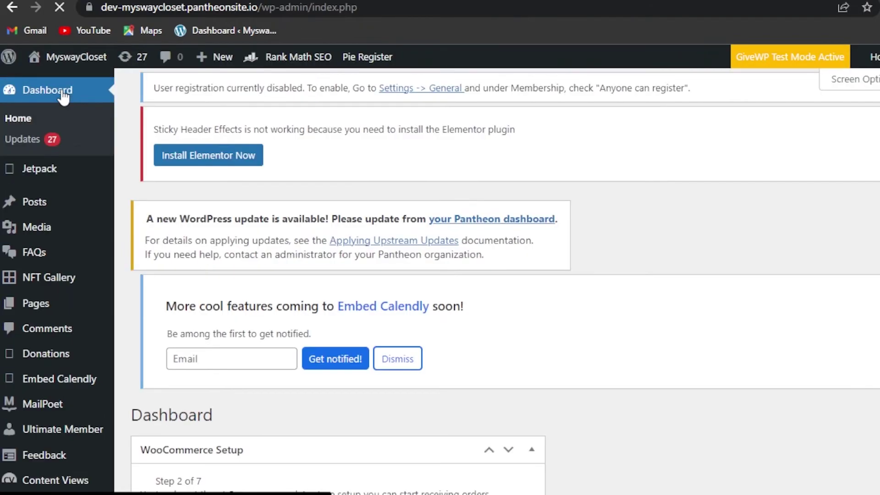
scroll(504, 279, "down", 15)
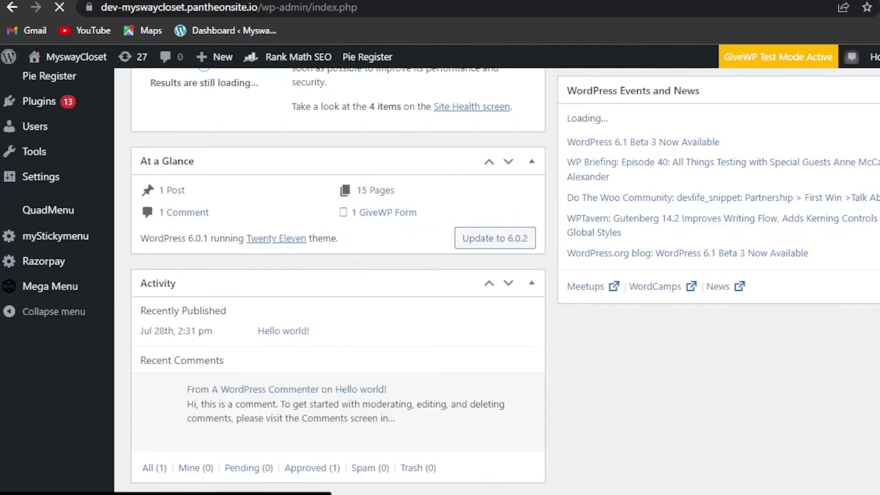
scroll(504, 280, "up", 9)
scroll(504, 280, "up", 9)
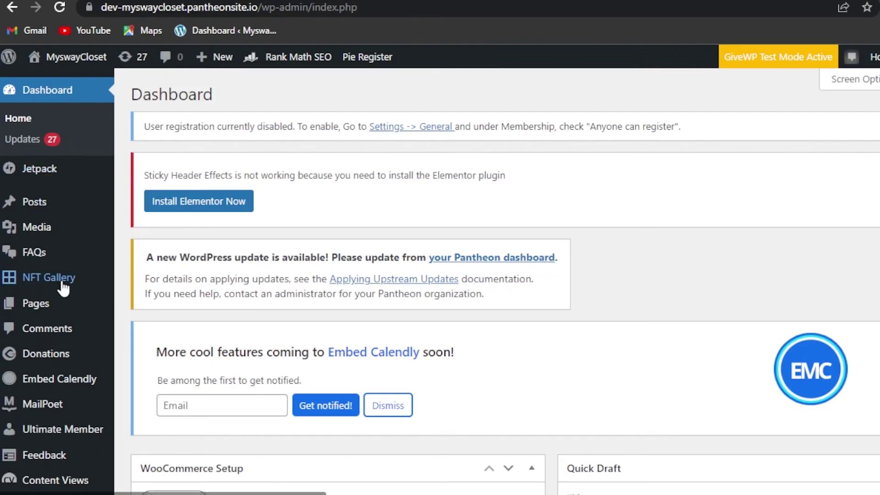
left_click(42, 304)
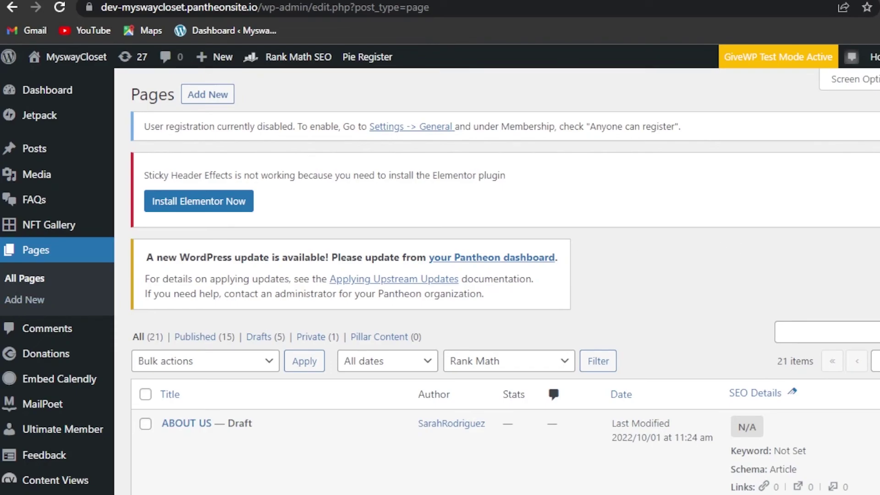
Step: Leave the Pages list for the Dashboard, showing 27 pending updates and the Embed Calendly notice
scroll(440, 275, "down", 20)
scroll(439, 275, "up", 20)
left_click(69, 94)
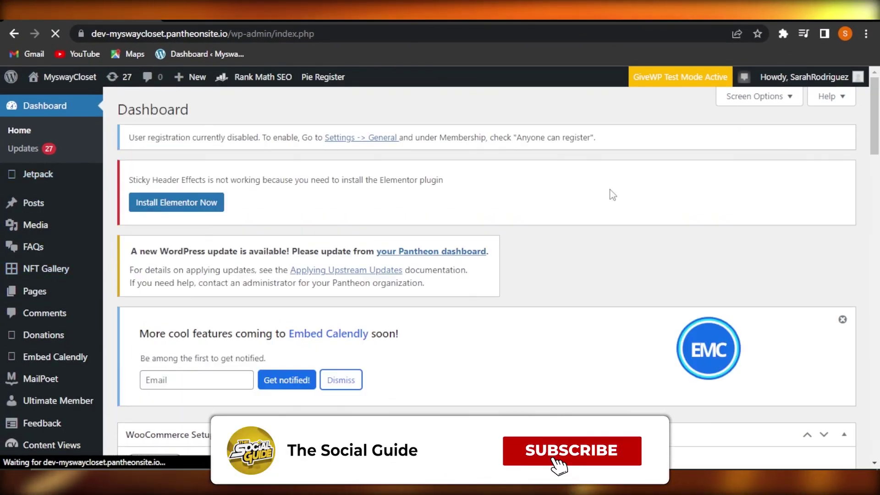
scroll(48, 271, "down", 7)
left_click_drag(879, 224, 879, 270)
scroll(878, 270, "up", 15)
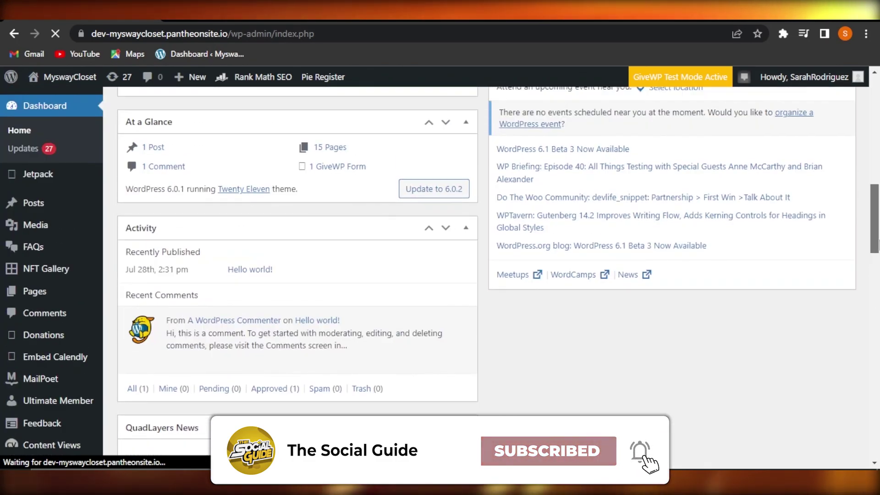